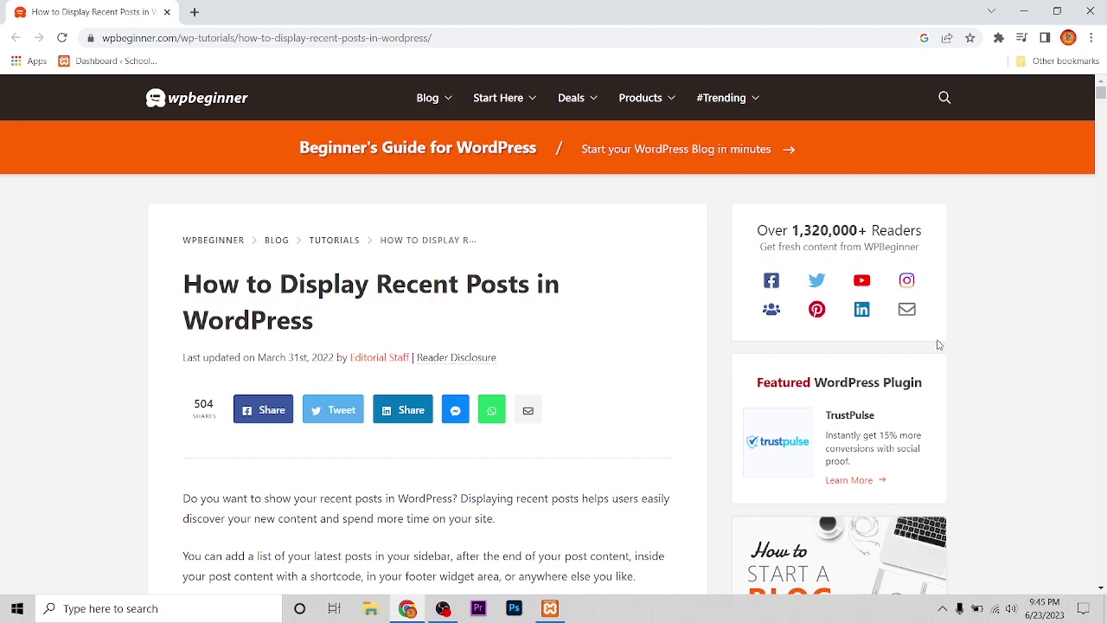
Browse the article on displaying recent posts in WordPress and point out its Deals & Coupons list as an example.
{"action": "scroll", "coordinate": [946, 344], "scroll_direction": "down", "scroll_amount": 12}
{"action": "scroll", "coordinate": [945, 344], "scroll_direction": "down", "scroll_amount": 3}
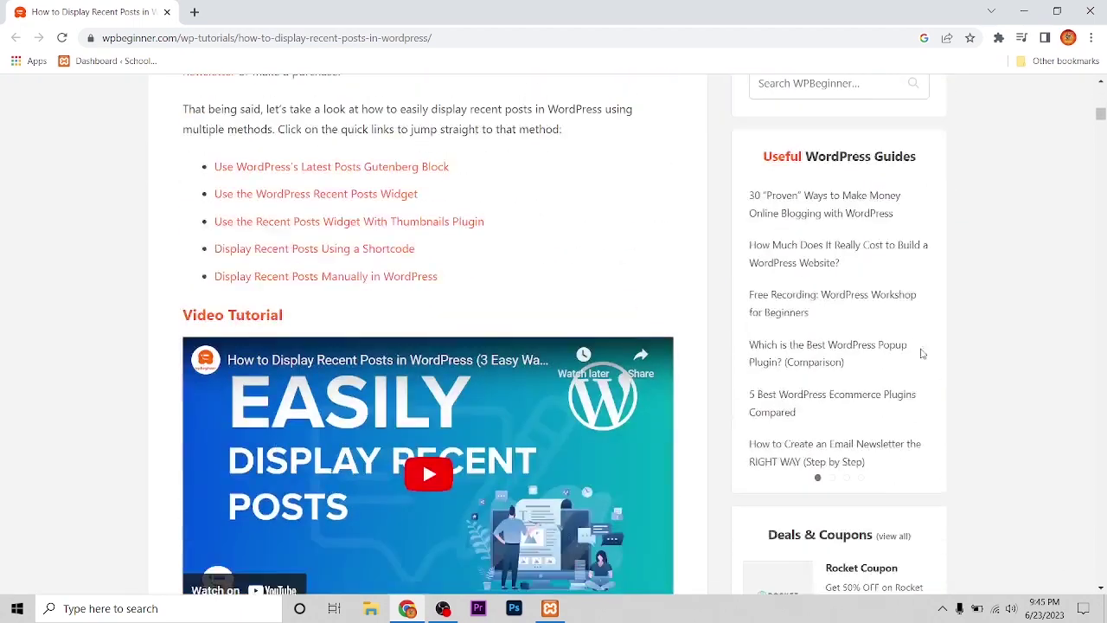
{"action": "scroll", "coordinate": [848, 335], "scroll_direction": "down", "scroll_amount": 3}
{"action": "scroll", "coordinate": [847, 333], "scroll_direction": "down", "scroll_amount": 2}
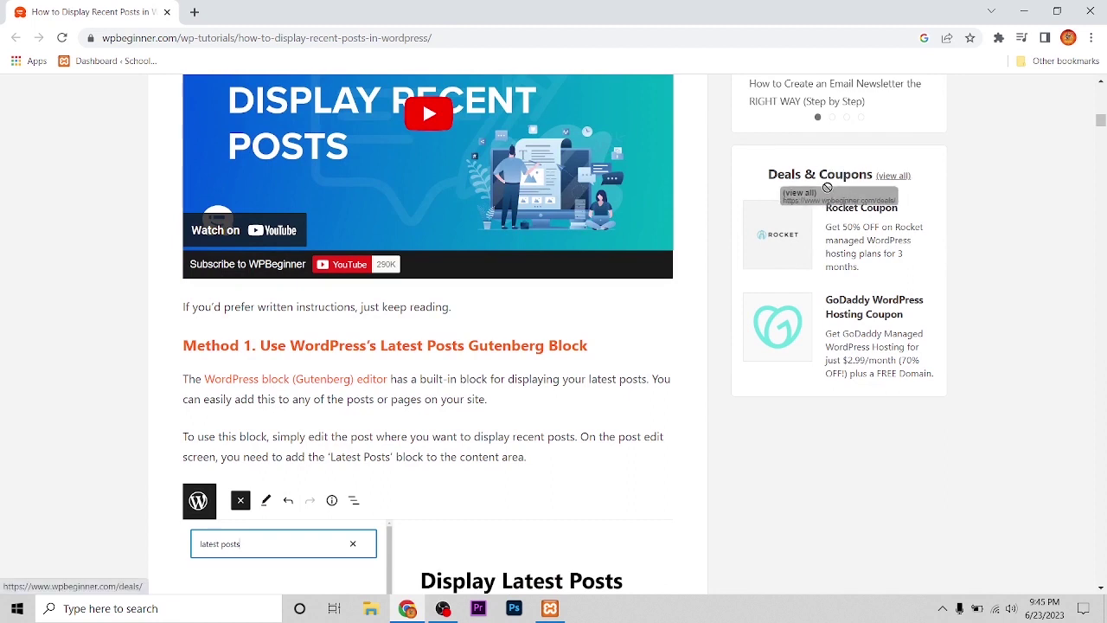
{"action": "left_click_drag", "start_coordinate": [756, 181], "coordinate": [913, 177]}
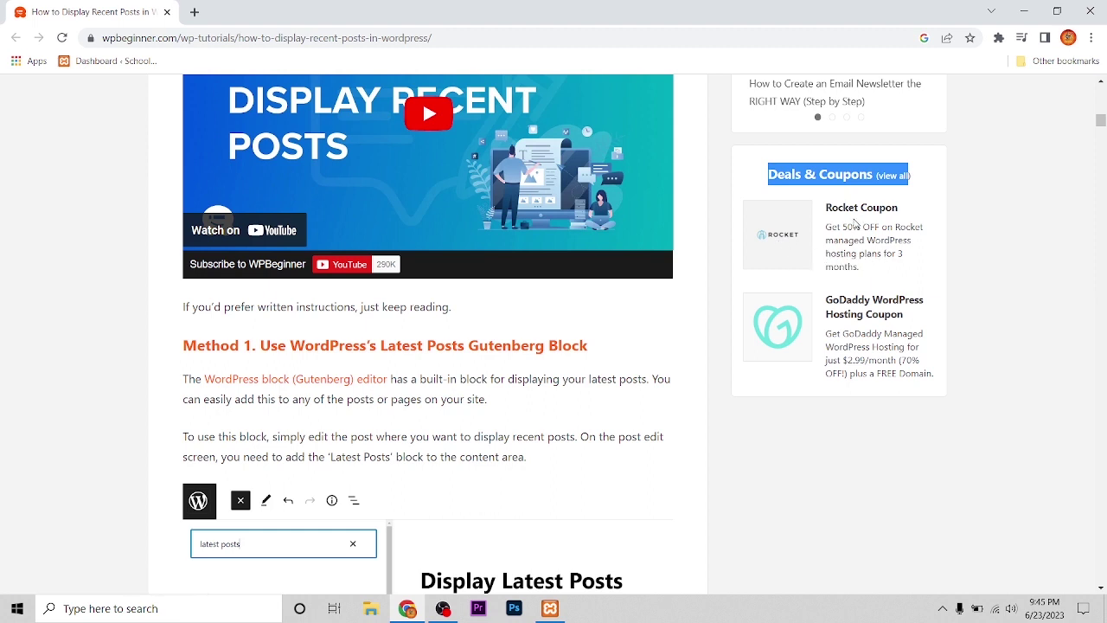
{"action": "left_click", "coordinate": [926, 181]}
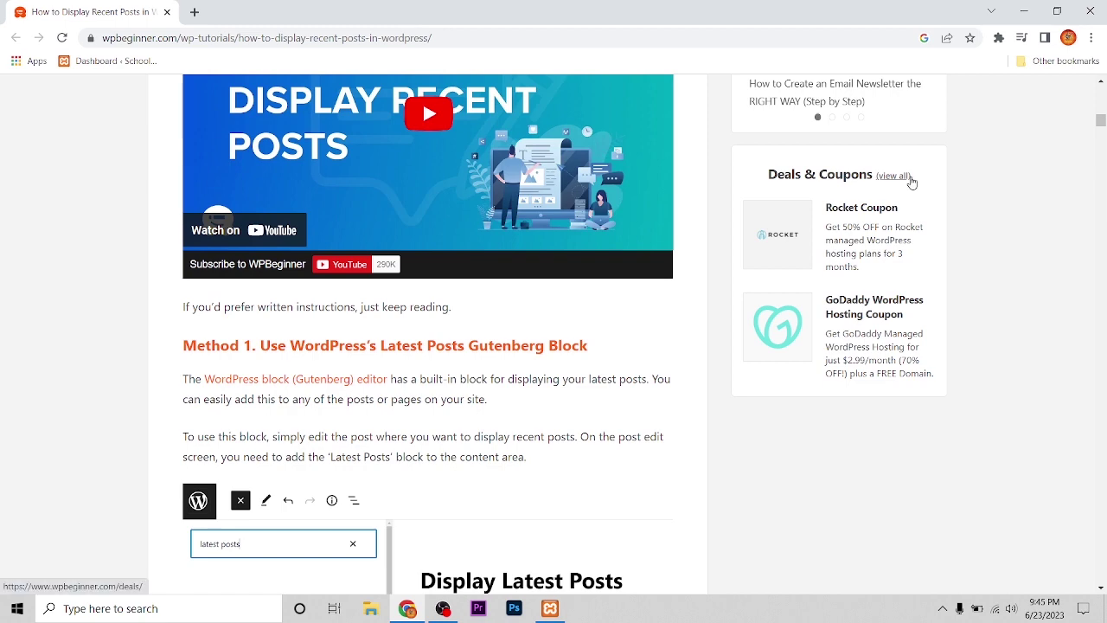
Check the server modules in the XAMPP Control Panel, and open the school site's WordPress dashboard in a new browser tab.
{"action": "left_click", "coordinate": [550, 608]}
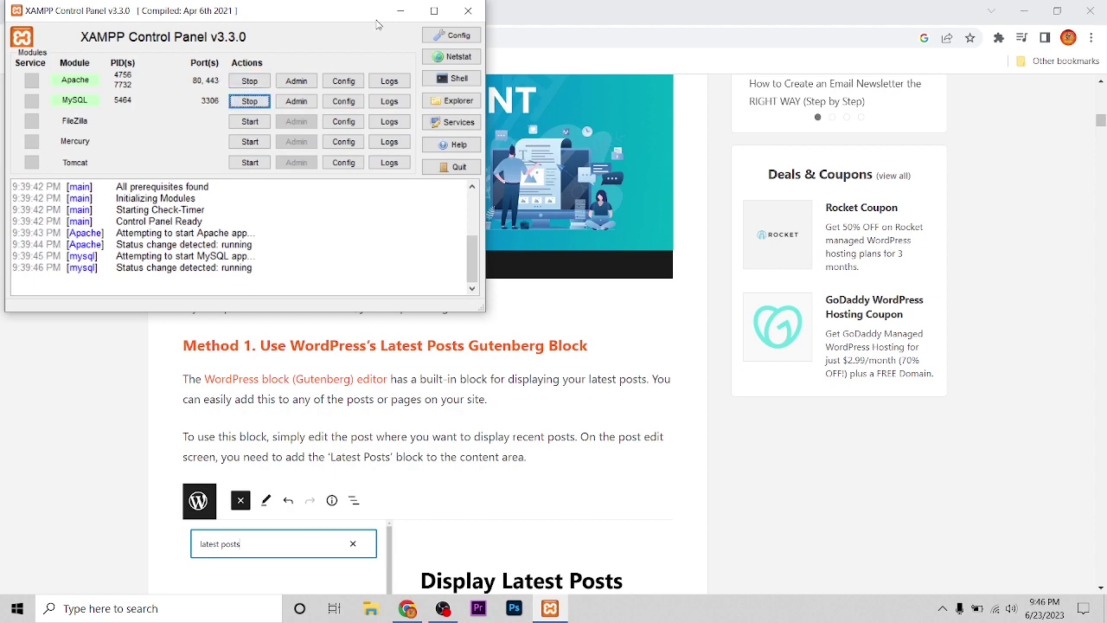
{"action": "left_click", "coordinate": [400, 11]}
{"action": "left_click", "coordinate": [196, 12]}
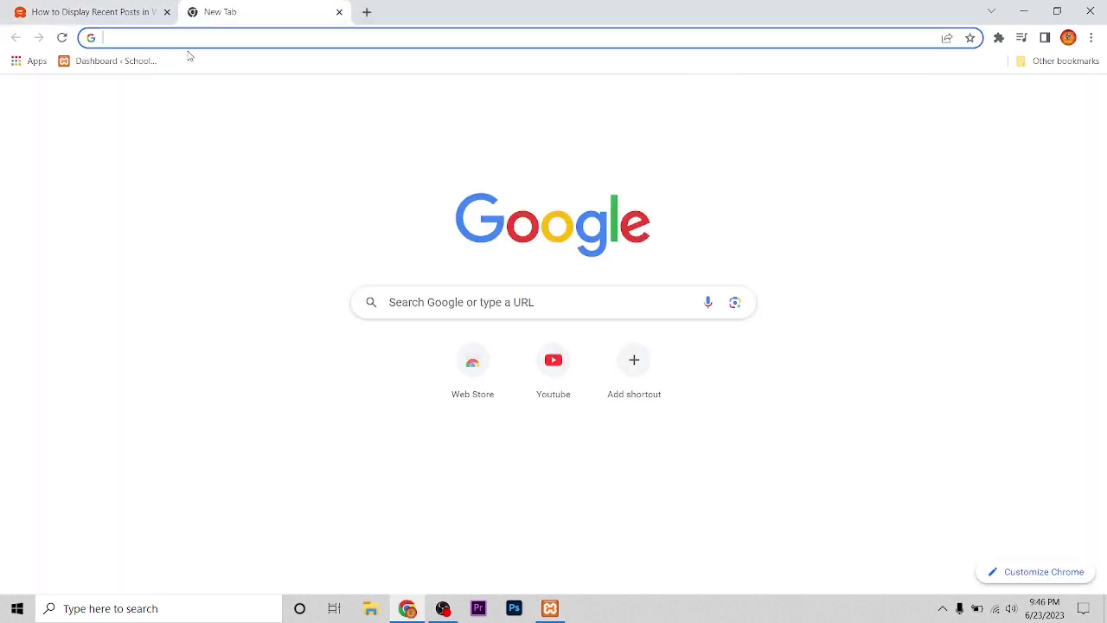
{"action": "left_click", "coordinate": [126, 61]}
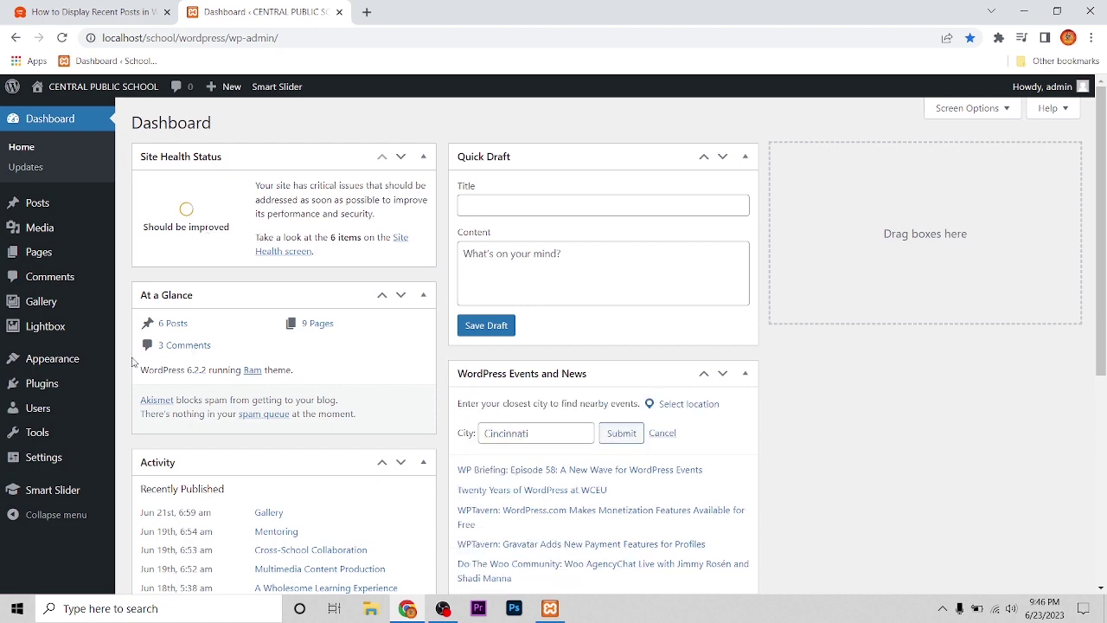
Search the add-plugins directory for "Recent Posts Widget With Thumbnails – WordPress plugin".
{"action": "left_click", "coordinate": [42, 384]}
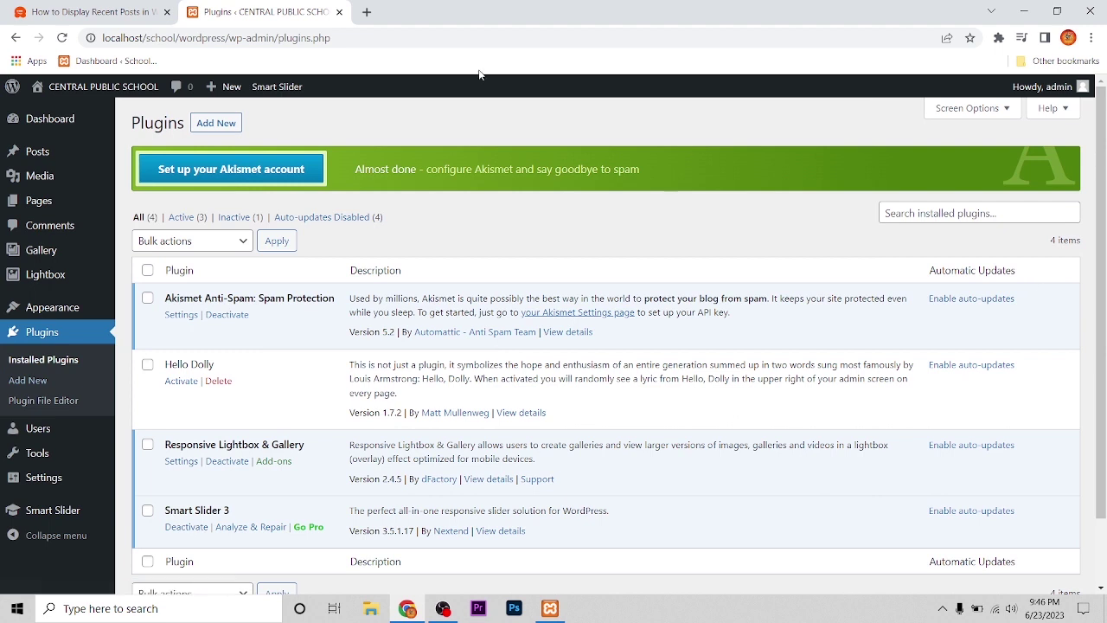
{"action": "left_click", "coordinate": [220, 123]}
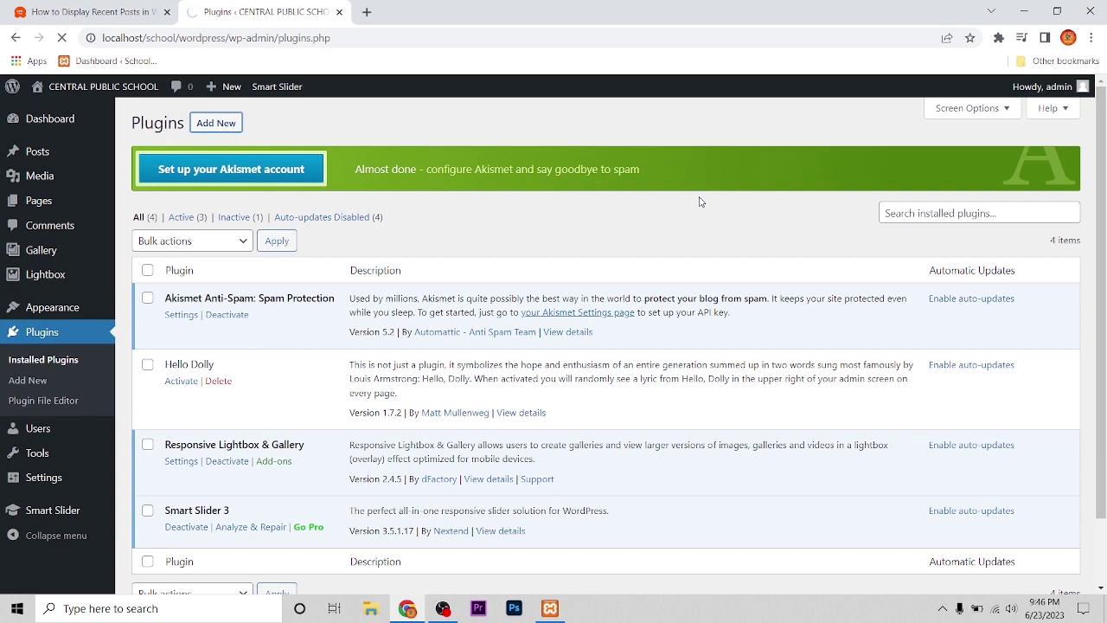
{"action": "left_click", "coordinate": [909, 163]}
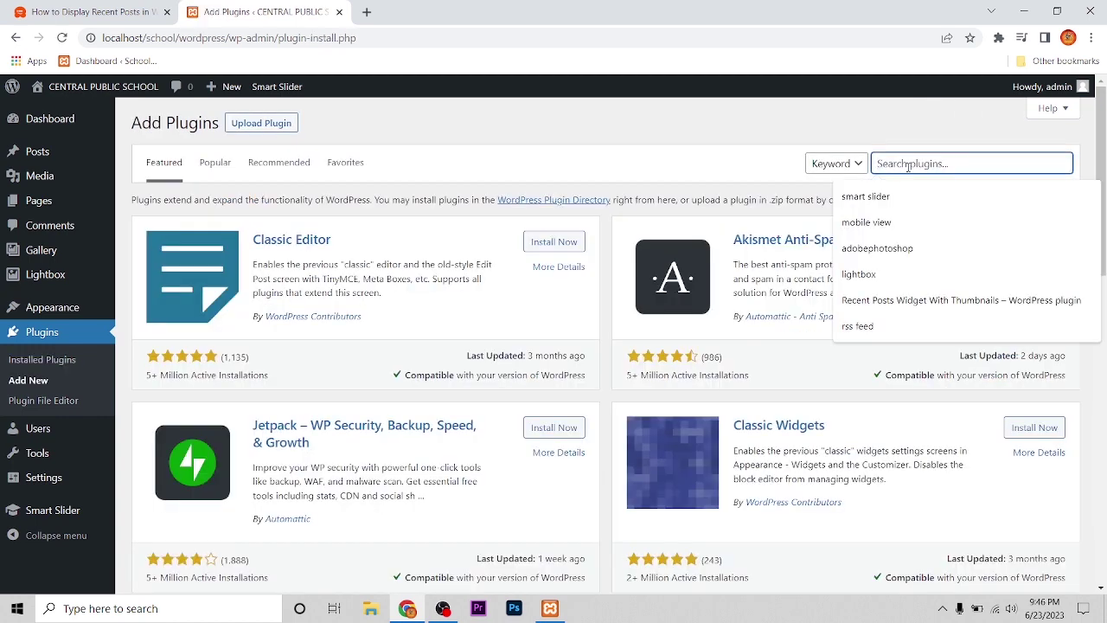
{"action": "left_click", "coordinate": [942, 300]}
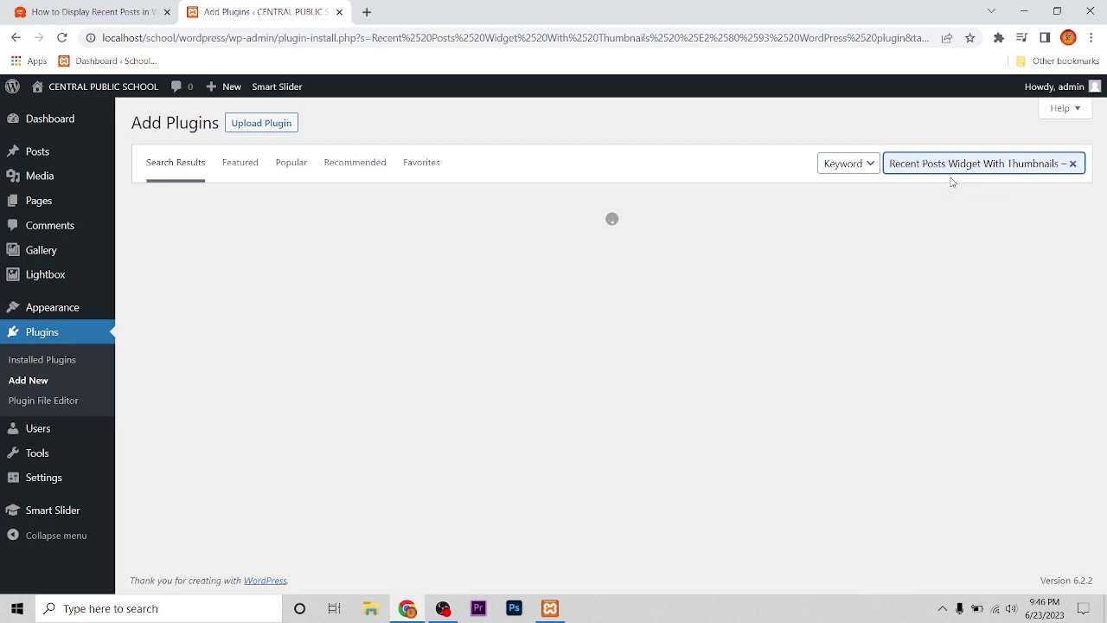
{"action": "left_click_drag", "start_coordinate": [982, 163], "coordinate": [884, 166]}
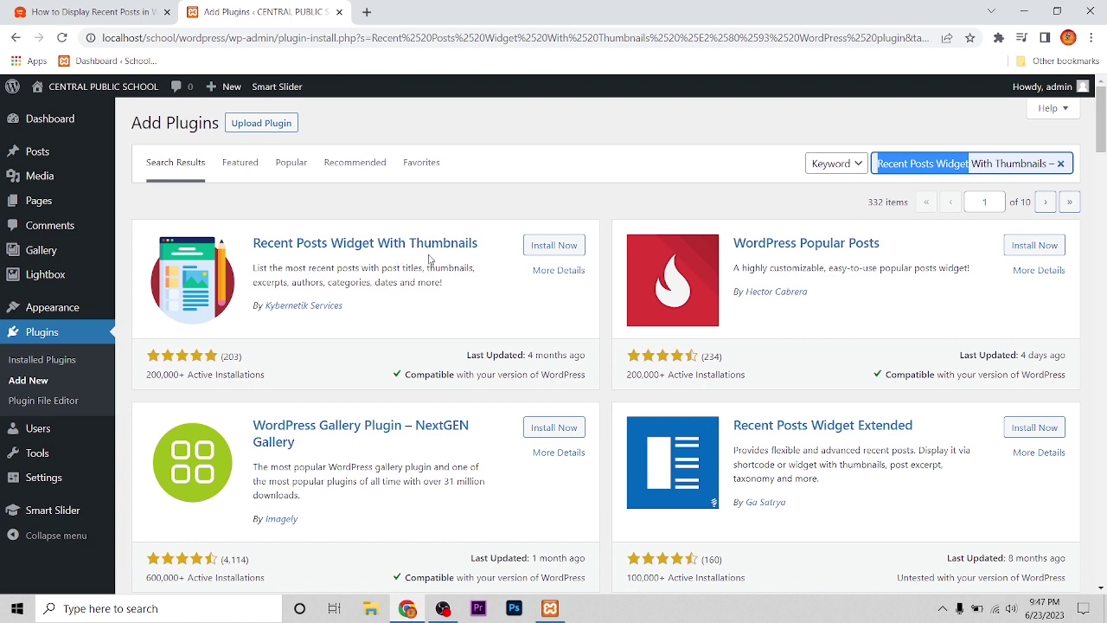
Install and activate the Recent Posts Widget With Thumbnails plugin.
{"action": "left_click", "coordinate": [551, 249]}
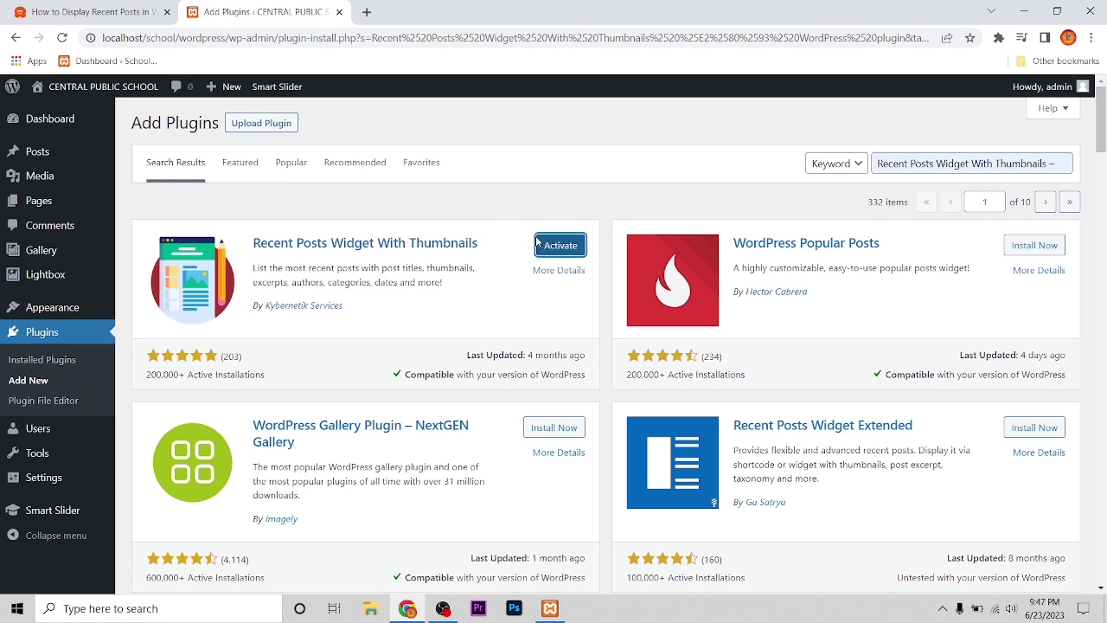
{"action": "left_click", "coordinate": [552, 248]}
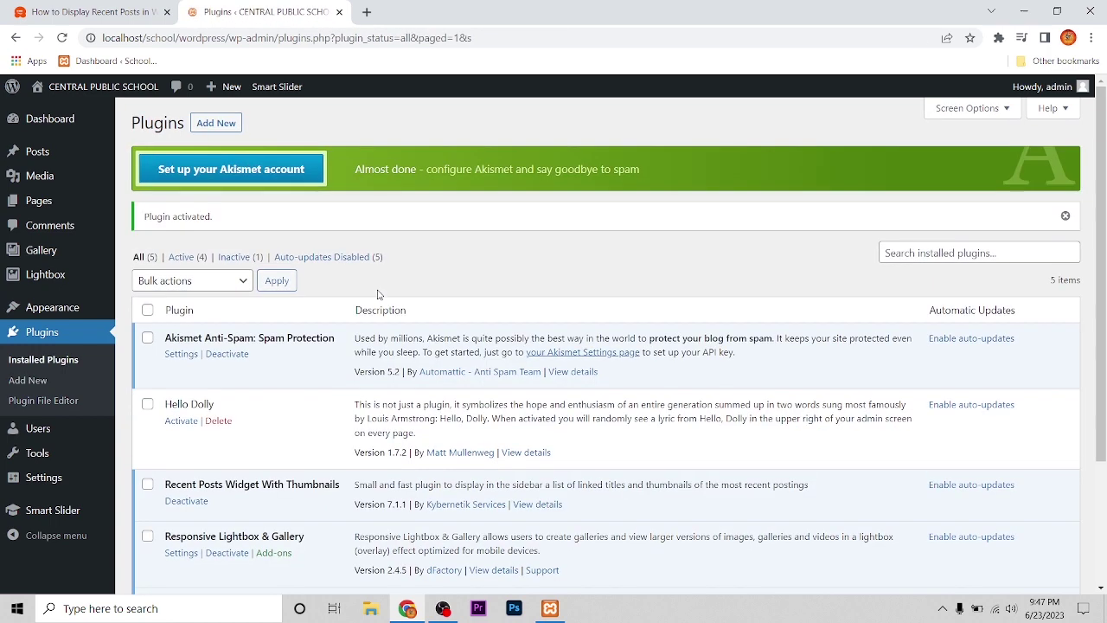
{"action": "scroll", "coordinate": [302, 389], "scroll_direction": "down", "scroll_amount": 3}
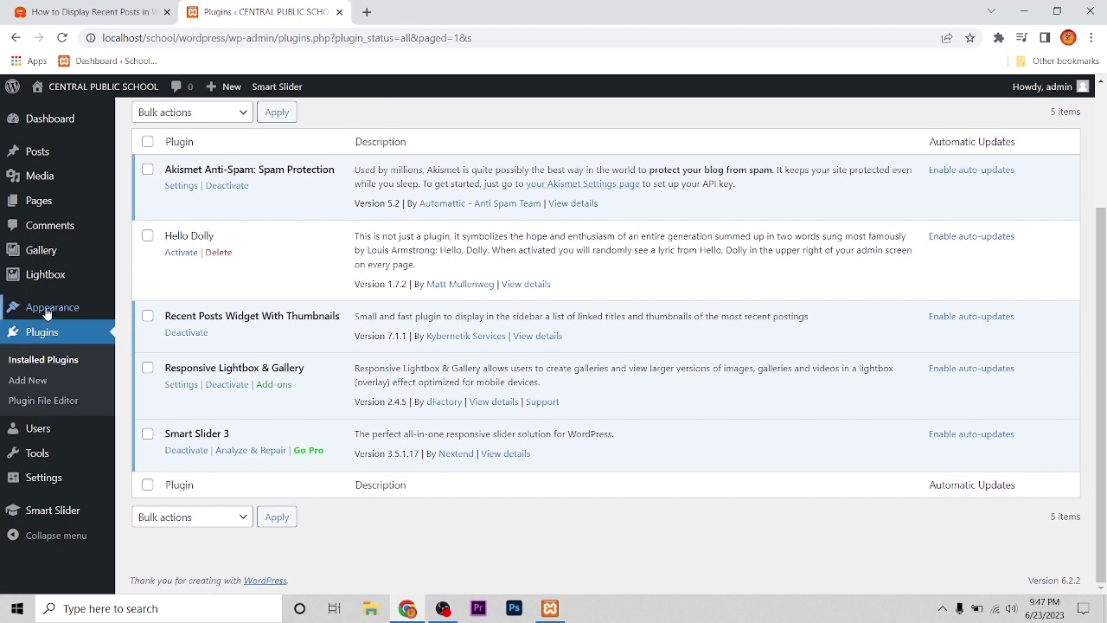
Open the site's Widgets editor and select the Sidebar widget area.
{"action": "mouse_move", "coordinate": [48, 313]}
{"action": "left_click", "coordinate": [138, 356]}
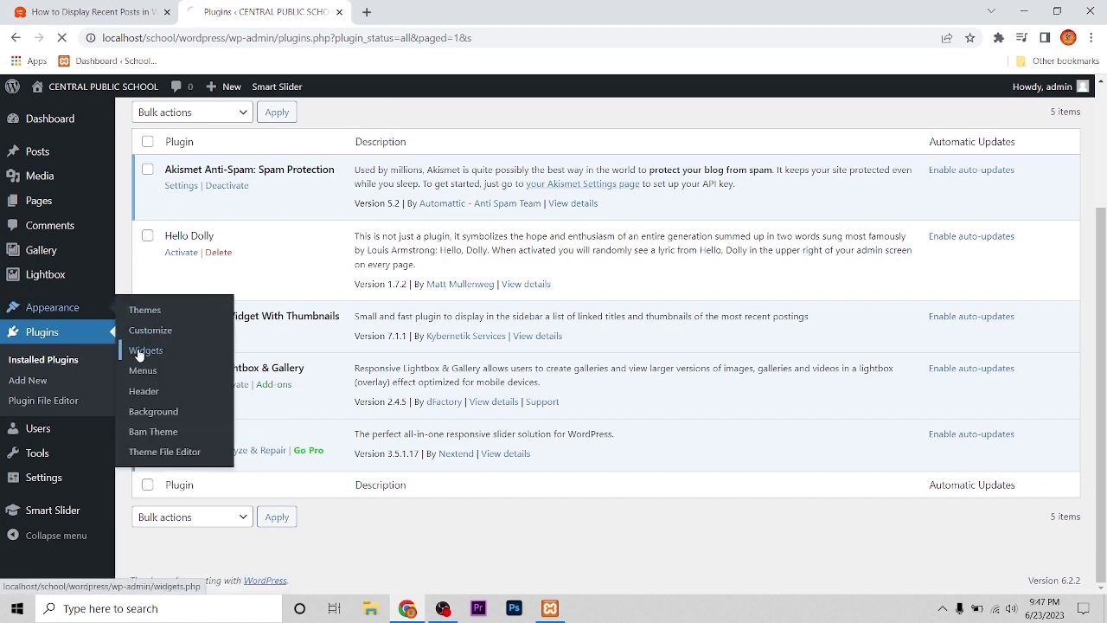
{"action": "scroll", "coordinate": [384, 326], "scroll_direction": "up", "scroll_amount": 5}
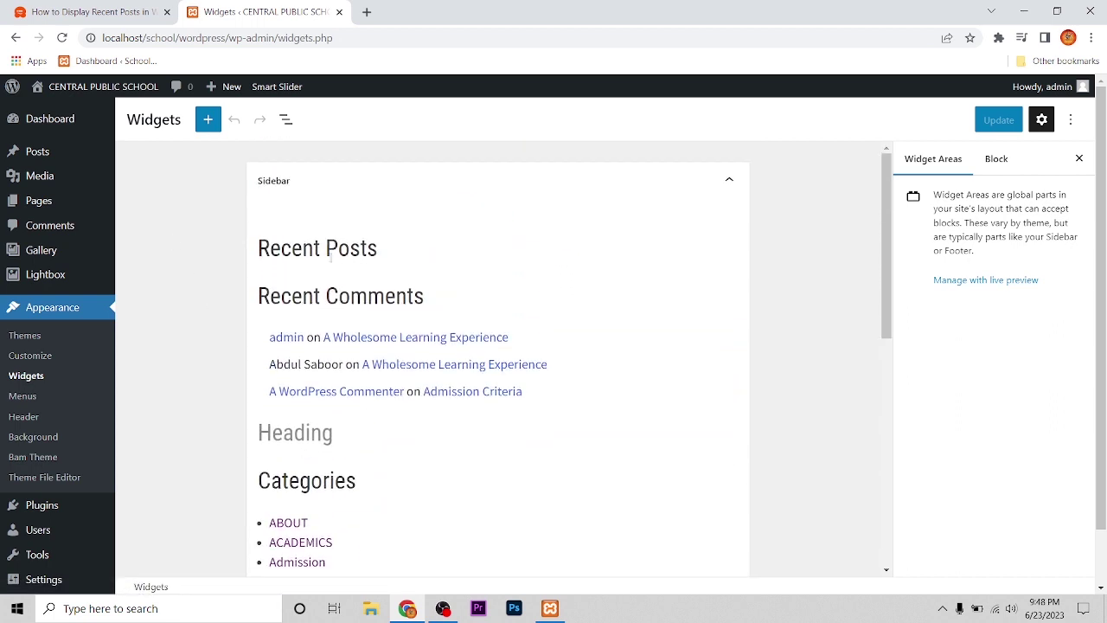
{"action": "left_click", "coordinate": [471, 286]}
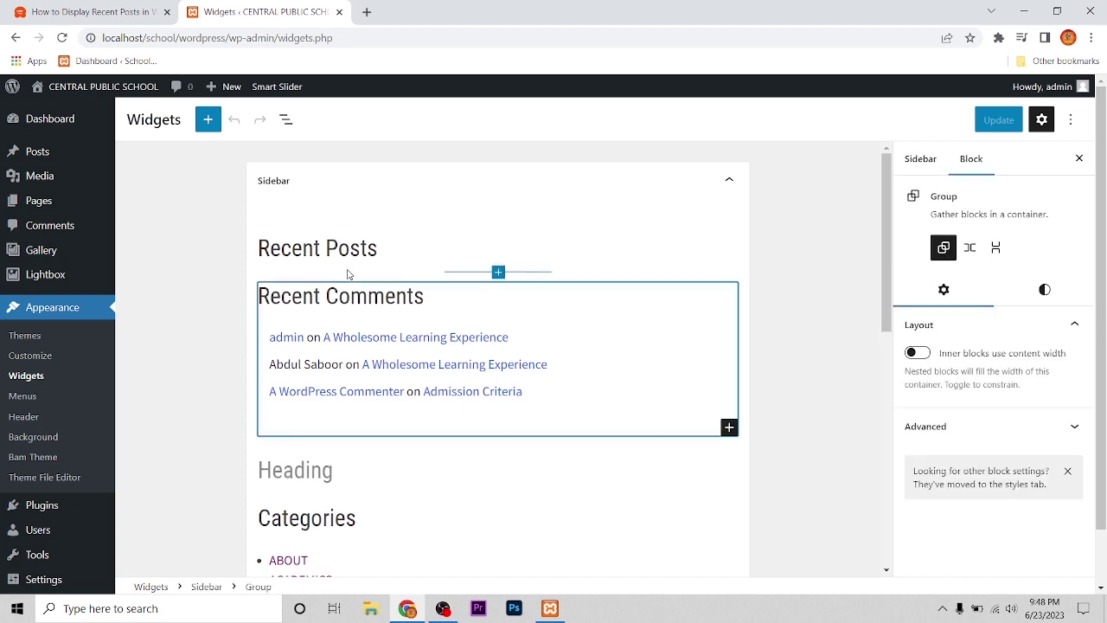
{"action": "left_click", "coordinate": [444, 192]}
{"action": "left_click", "coordinate": [655, 180]}
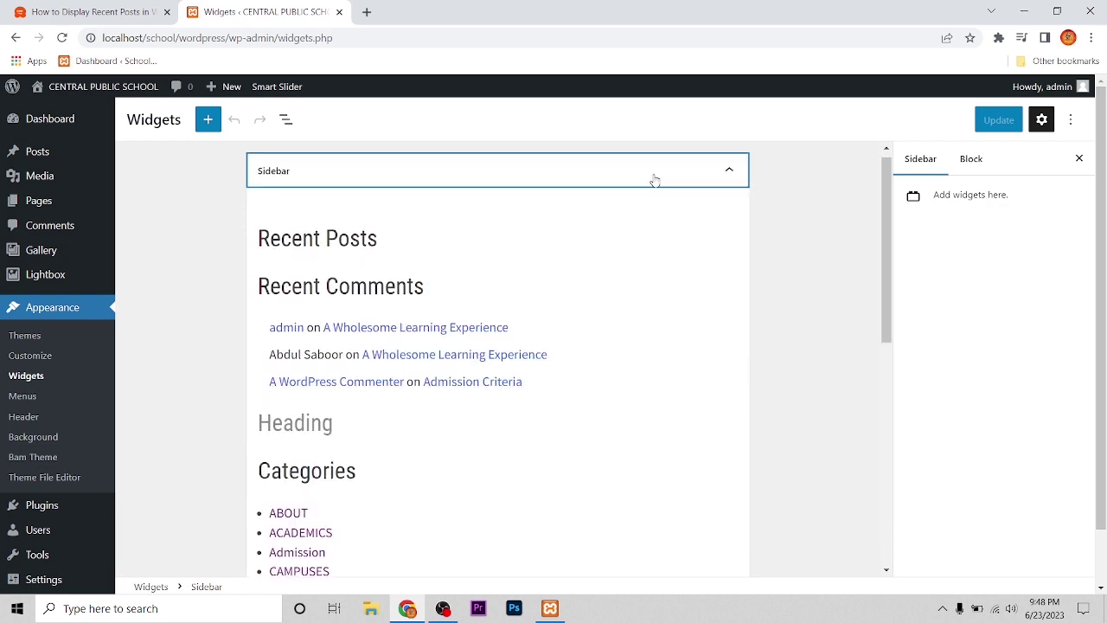
Insert the Recent Posts With Thumbnails widget between Recent Posts and Recent Comments in the Sidebar area.
{"action": "mouse_move", "coordinate": [475, 256]}
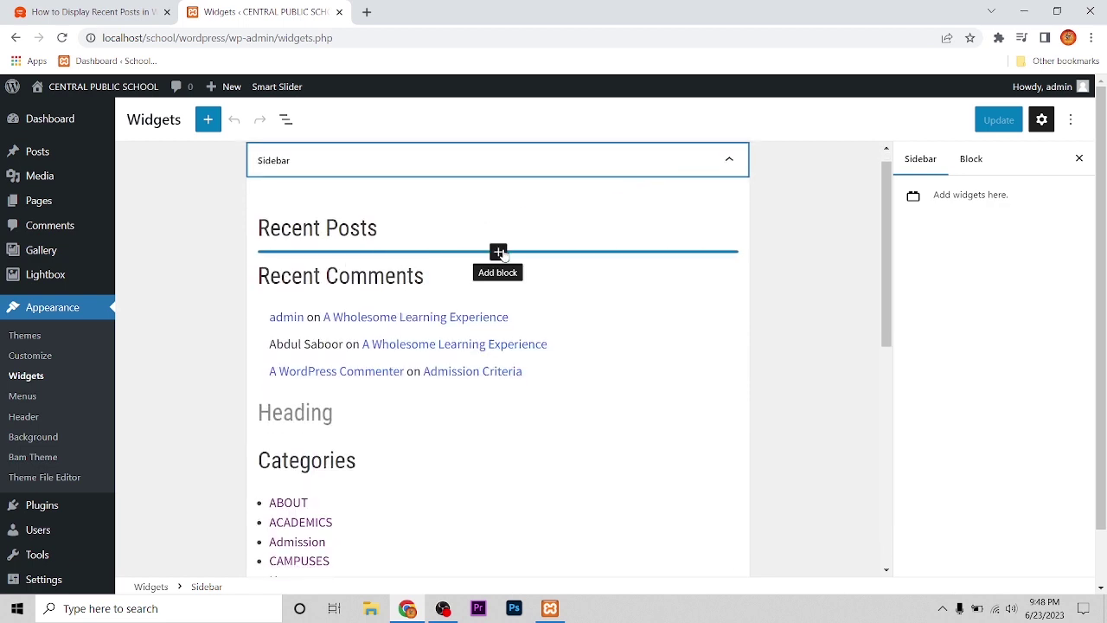
{"action": "left_click", "coordinate": [499, 252]}
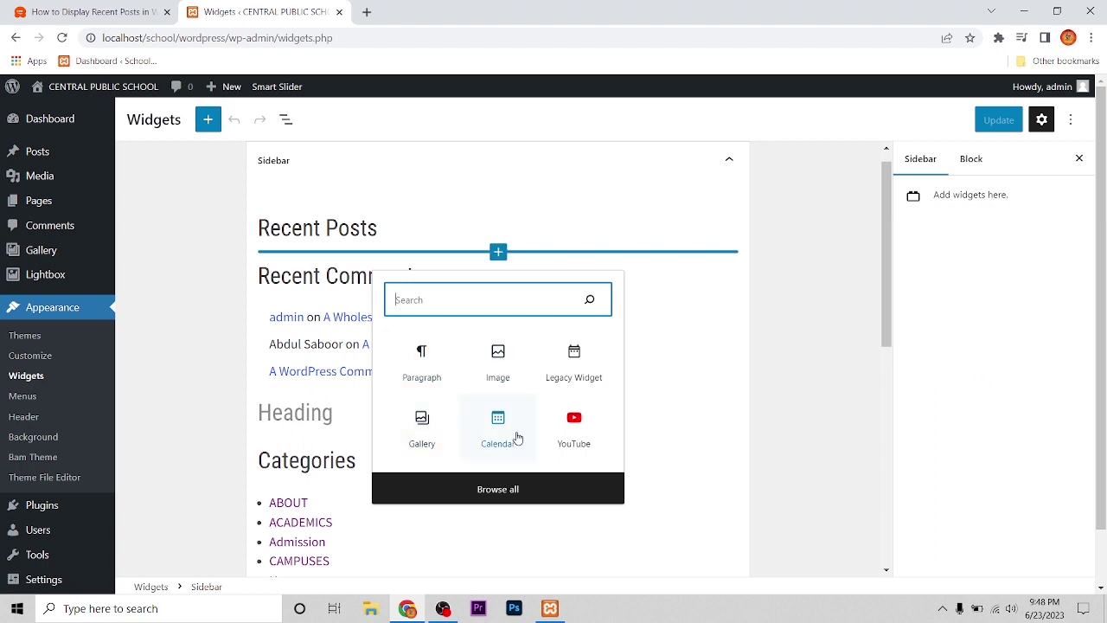
{"action": "left_click", "coordinate": [495, 491]}
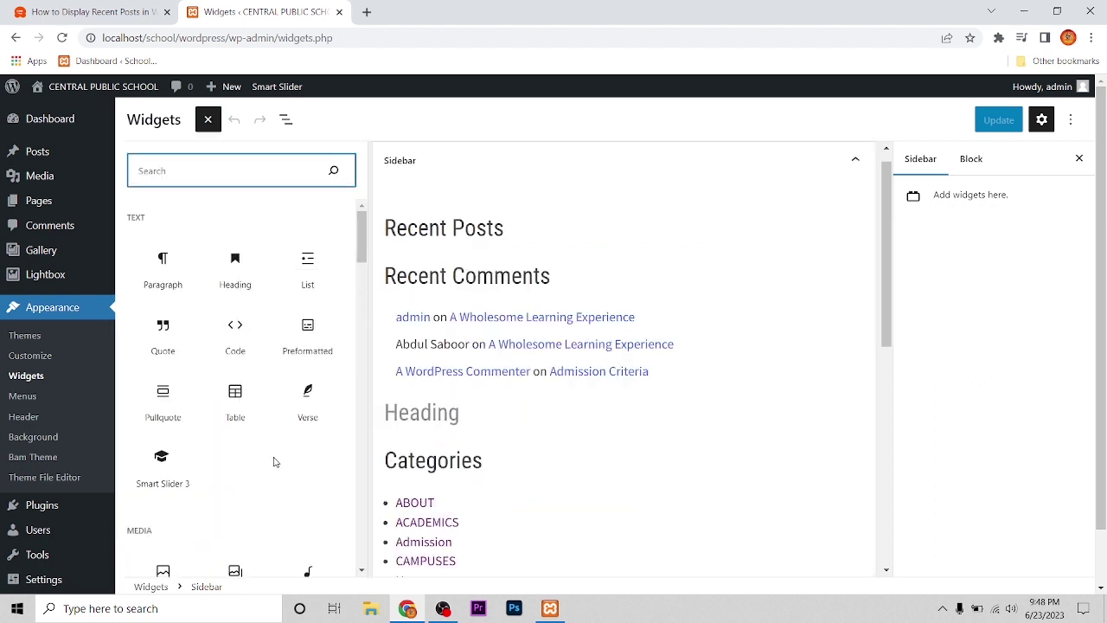
{"action": "scroll", "coordinate": [274, 461], "scroll_direction": "down", "scroll_amount": 2}
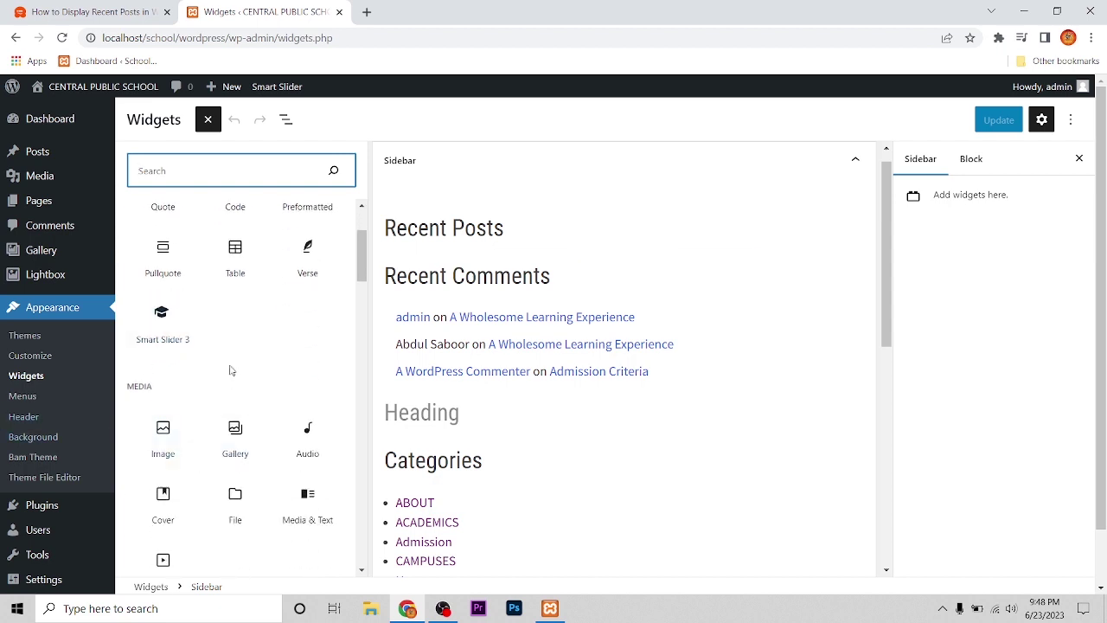
{"action": "scroll", "coordinate": [230, 370], "scroll_direction": "down", "scroll_amount": 5}
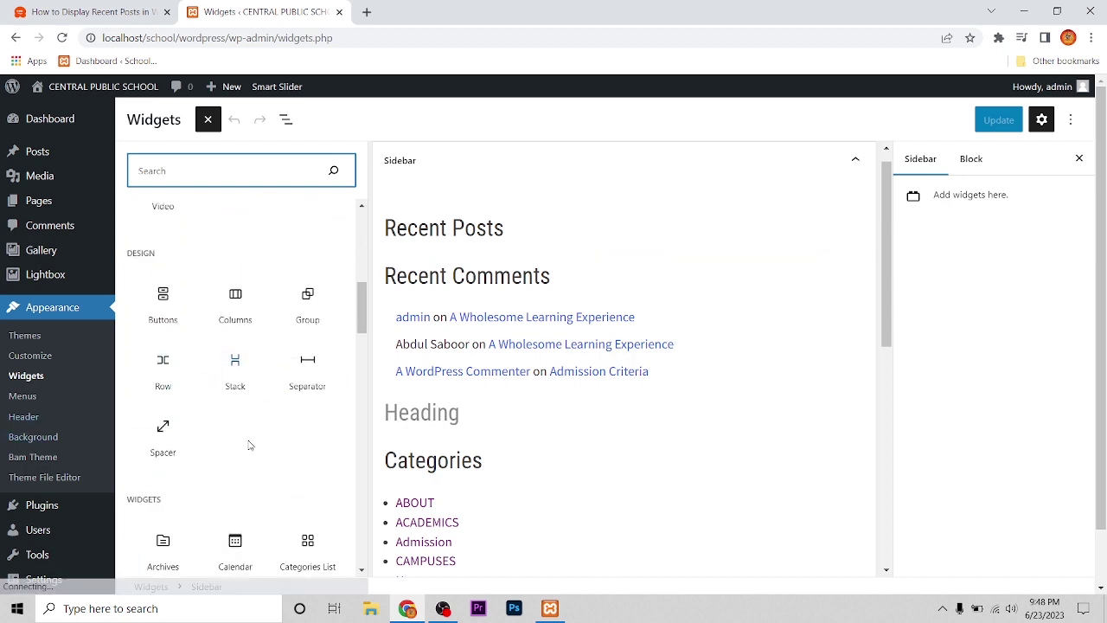
{"action": "scroll", "coordinate": [249, 444], "scroll_direction": "down", "scroll_amount": 7}
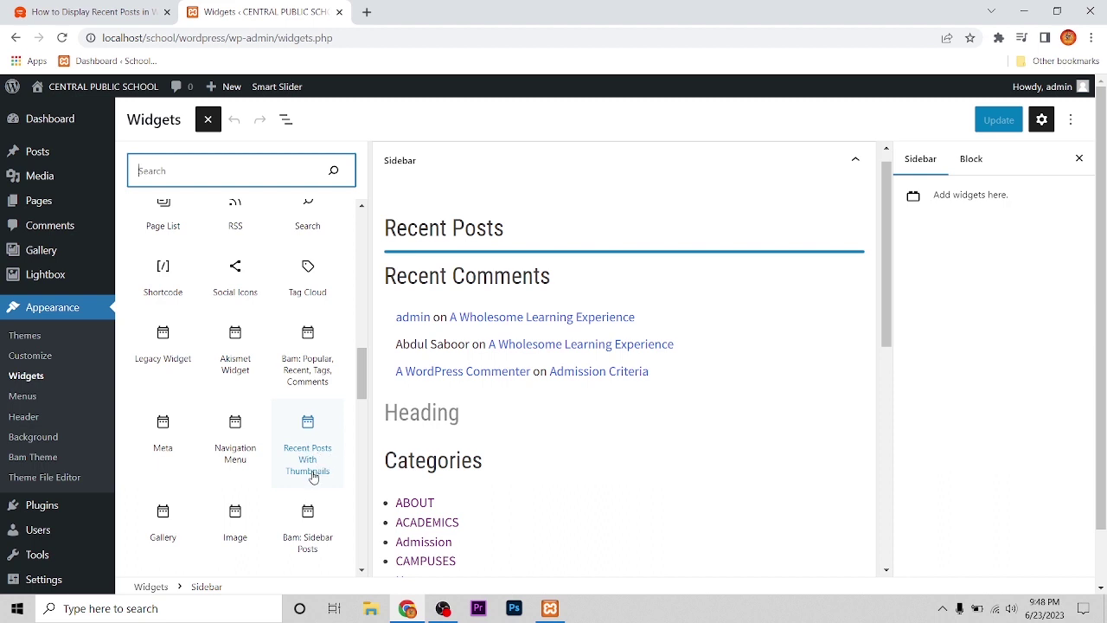
{"action": "left_click", "coordinate": [309, 457]}
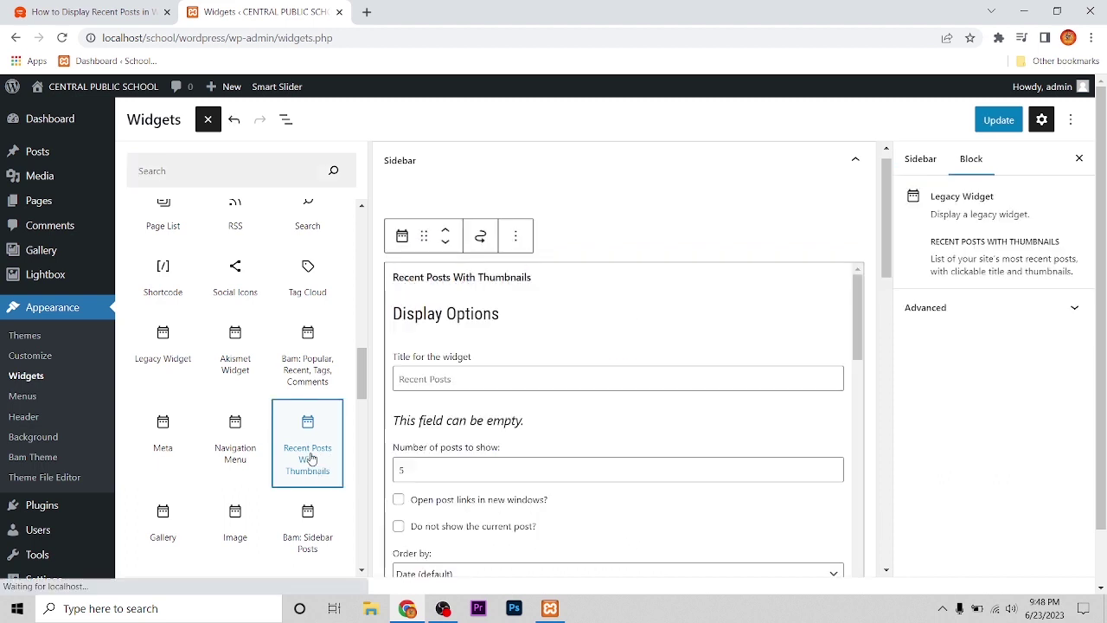
Set the number of posts to show in the Recent Posts With Thumbnails widget to 3.
{"action": "scroll", "coordinate": [475, 340], "scroll_direction": "down", "scroll_amount": 1}
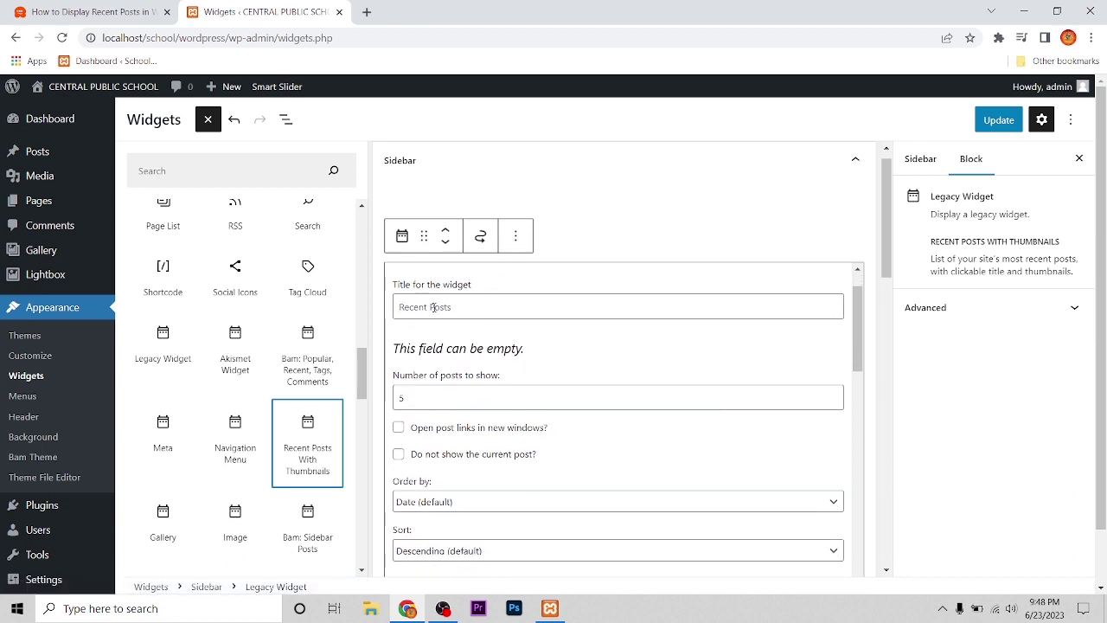
{"action": "scroll", "coordinate": [431, 310], "scroll_direction": "up", "scroll_amount": 1}
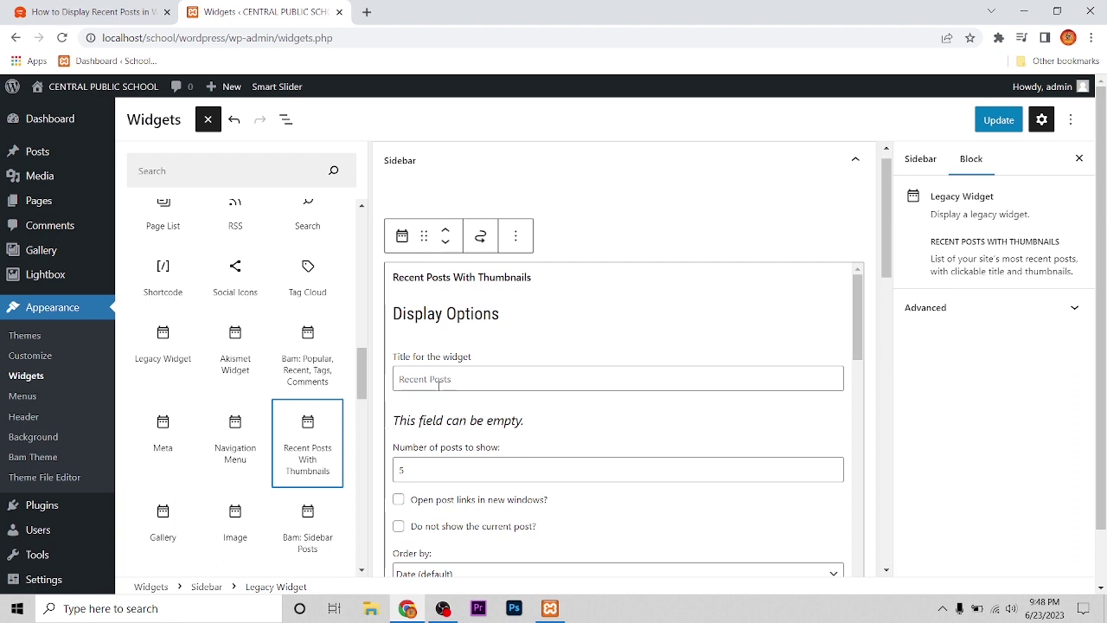
{"action": "scroll", "coordinate": [438, 385], "scroll_direction": "down", "scroll_amount": 2}
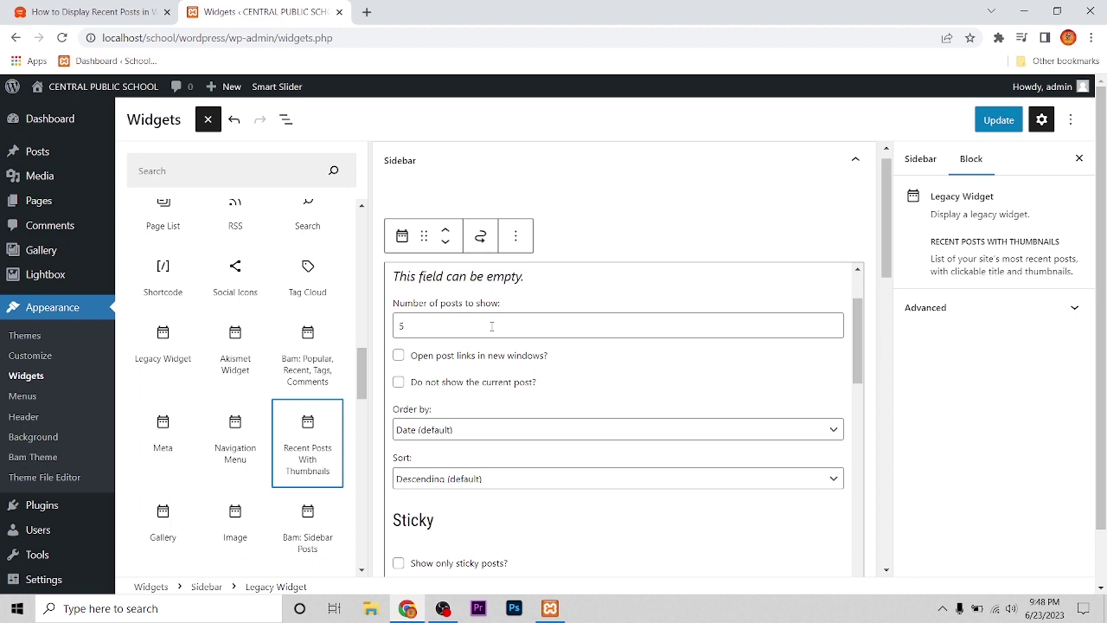
{"action": "left_click", "coordinate": [409, 323]}
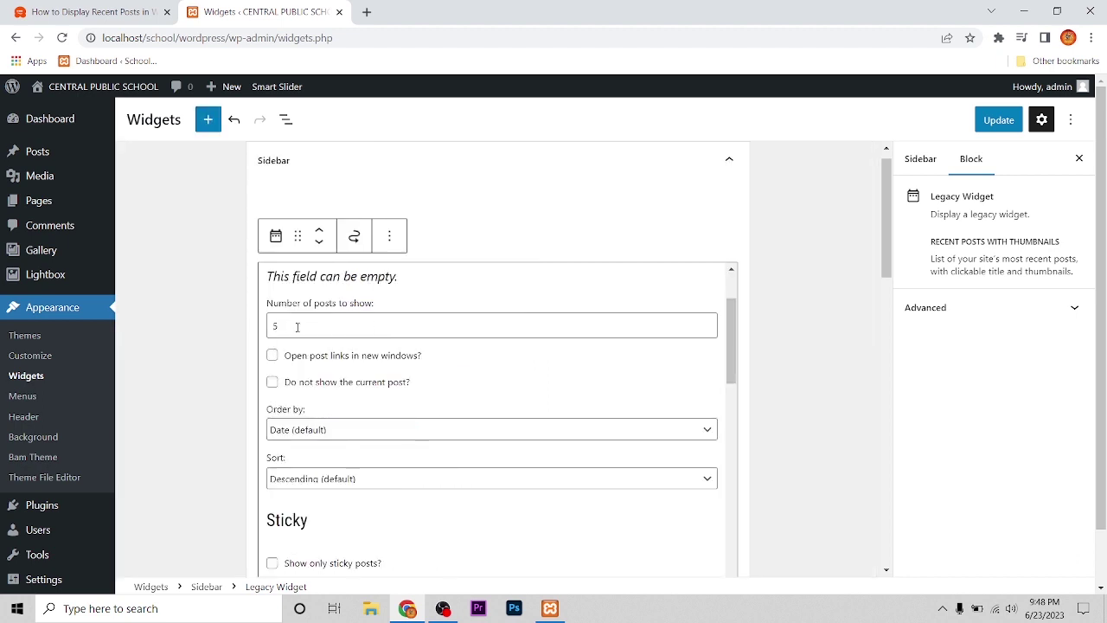
{"action": "left_click_drag", "start_coordinate": [296, 325], "coordinate": [253, 336]}
{"action": "type", "text": "3"}
Review the widget's post ordering choices and its sticky and title options.
{"action": "scroll", "coordinate": [397, 449], "scroll_direction": "down", "scroll_amount": 2}
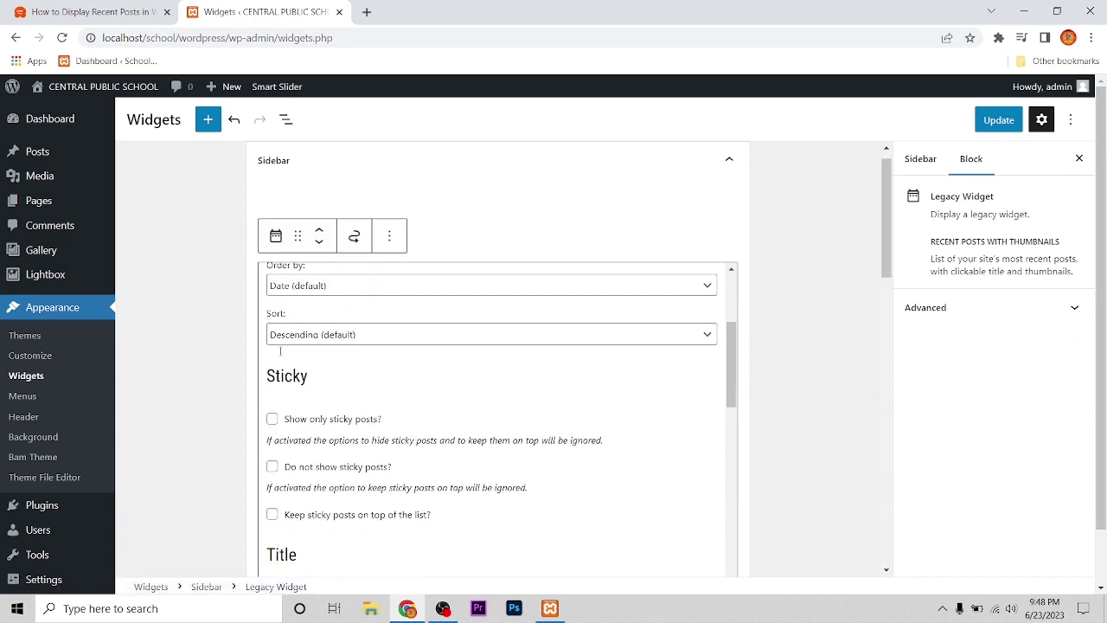
{"action": "left_click", "coordinate": [313, 285]}
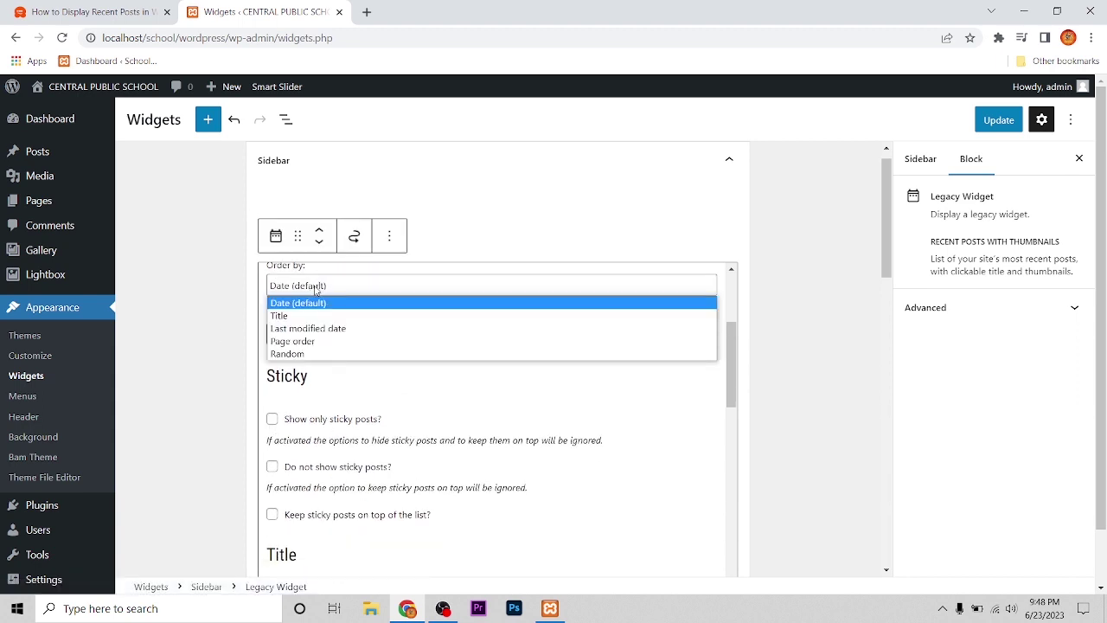
{"action": "left_click", "coordinate": [317, 291]}
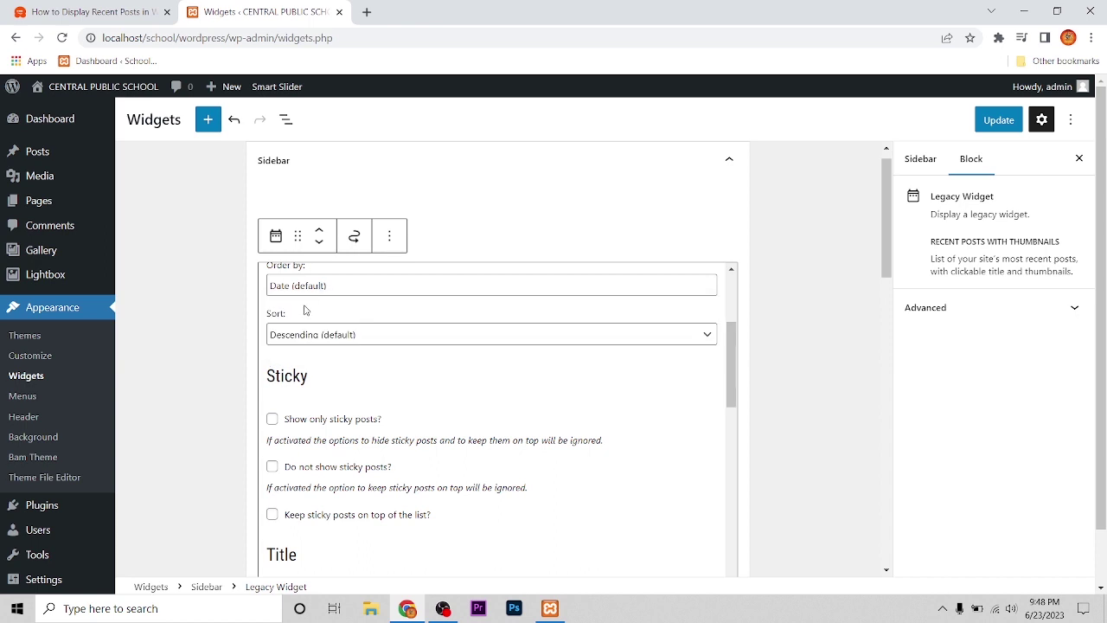
{"action": "scroll", "coordinate": [311, 347], "scroll_direction": "down", "scroll_amount": 2}
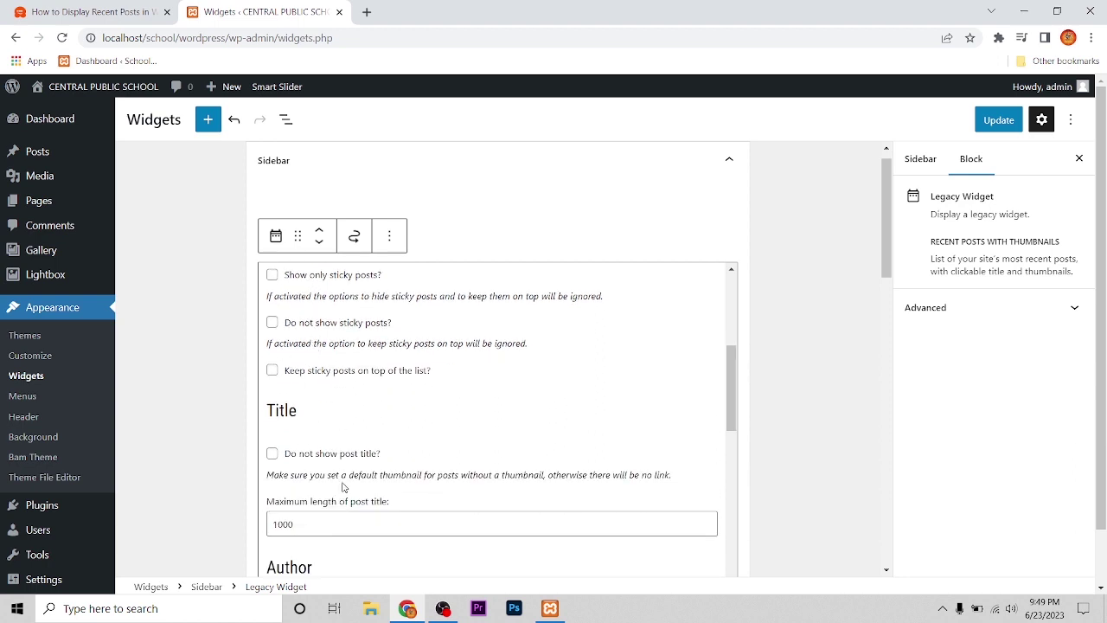
{"action": "scroll", "coordinate": [342, 487], "scroll_direction": "down", "scroll_amount": 1}
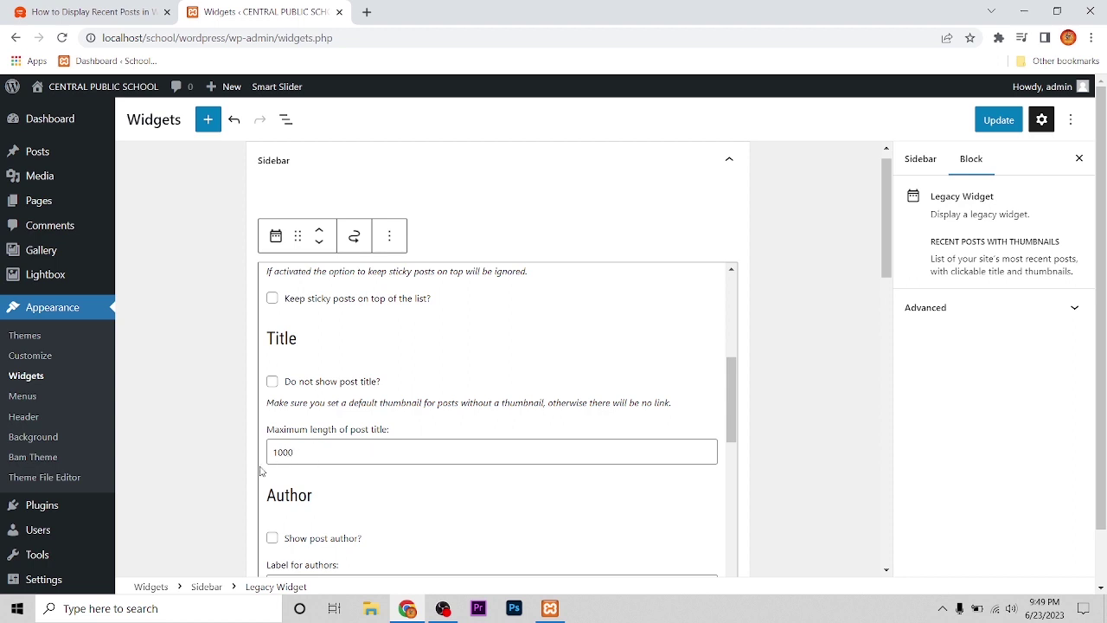
Enable showing the post author and the post date in the Recent Posts With Thumbnails widget.
{"action": "scroll", "coordinate": [270, 471], "scroll_direction": "down", "scroll_amount": 2}
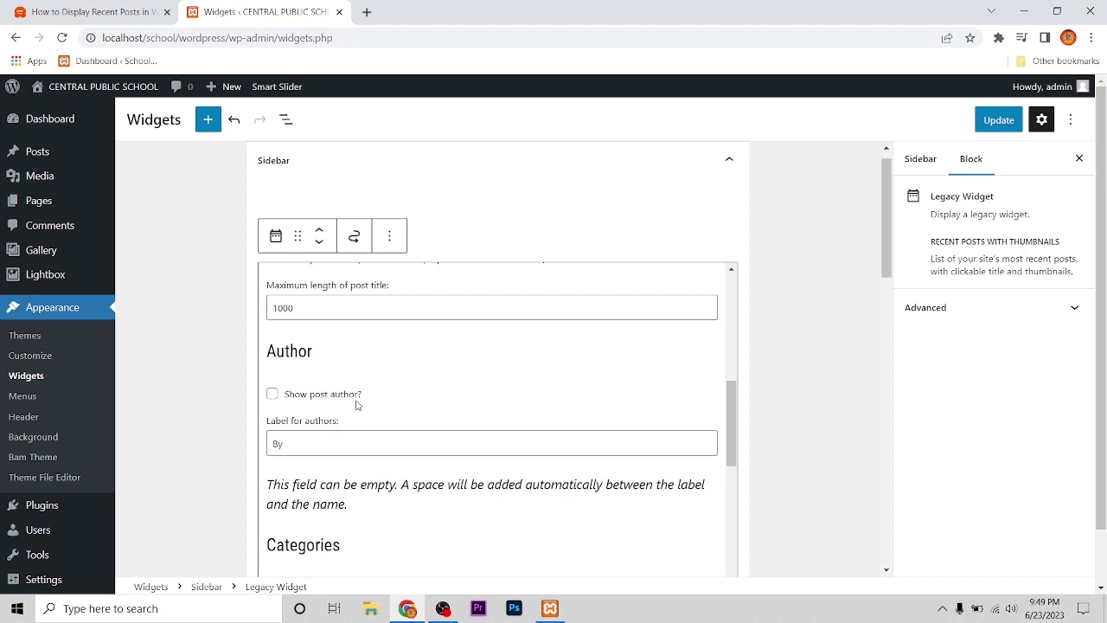
{"action": "left_click", "coordinate": [273, 396]}
{"action": "scroll", "coordinate": [346, 407], "scroll_direction": "down", "scroll_amount": 5}
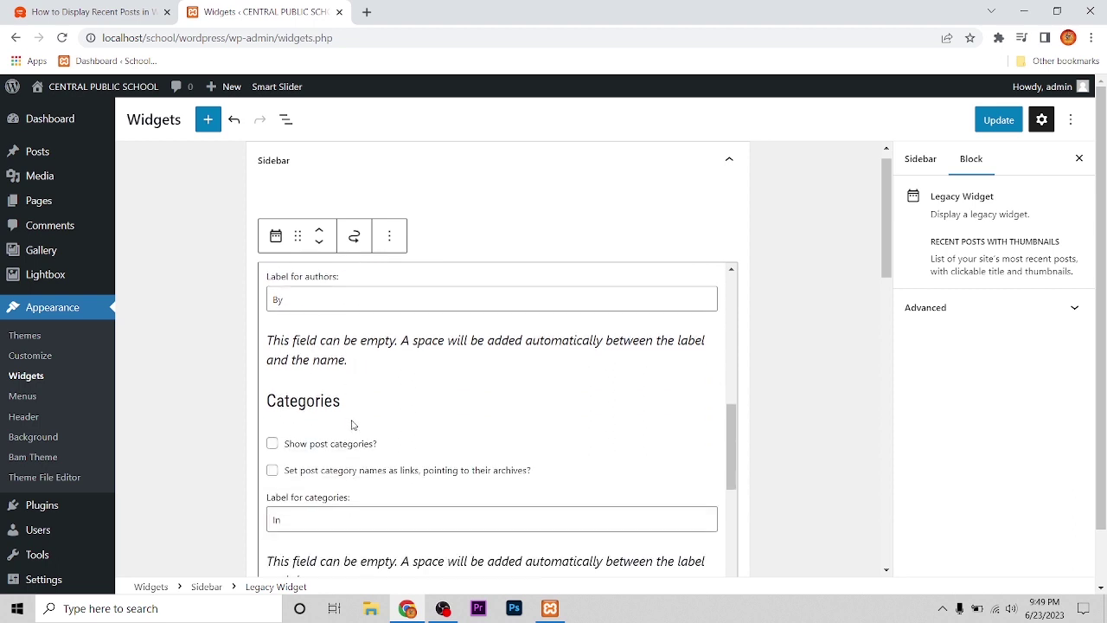
{"action": "scroll", "coordinate": [345, 419], "scroll_direction": "up", "scroll_amount": 2}
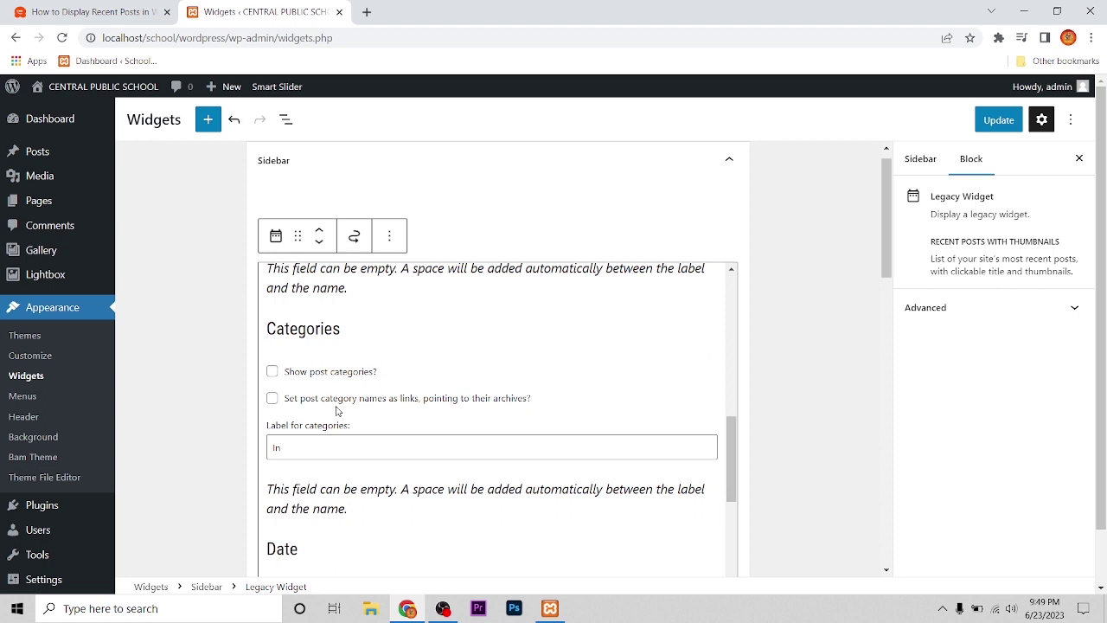
{"action": "scroll", "coordinate": [338, 411], "scroll_direction": "down", "scroll_amount": 3}
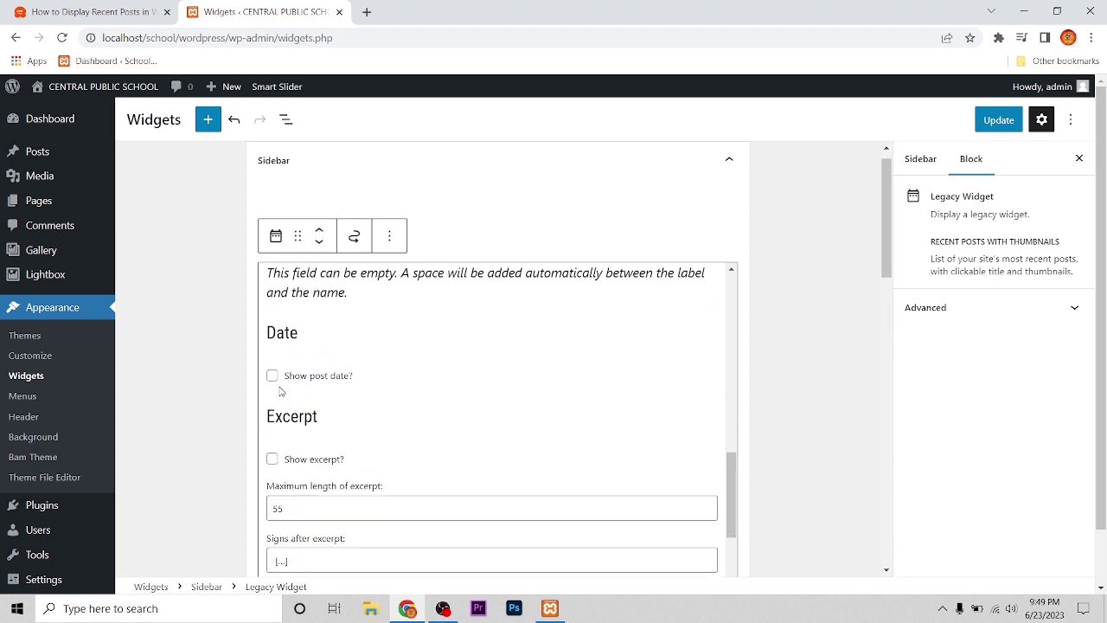
{"action": "left_click", "coordinate": [272, 377]}
Review the widget's excerpt, comments, category filter and thumbnail size settings.
{"action": "scroll", "coordinate": [330, 412], "scroll_direction": "down", "scroll_amount": 3}
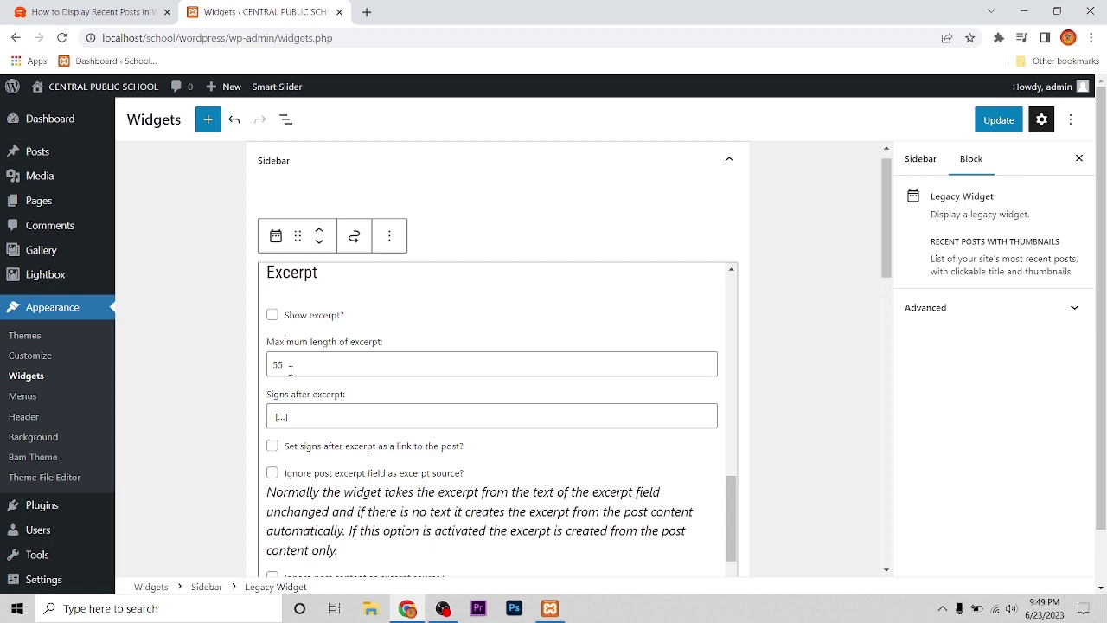
{"action": "scroll", "coordinate": [290, 370], "scroll_direction": "down", "scroll_amount": 4}
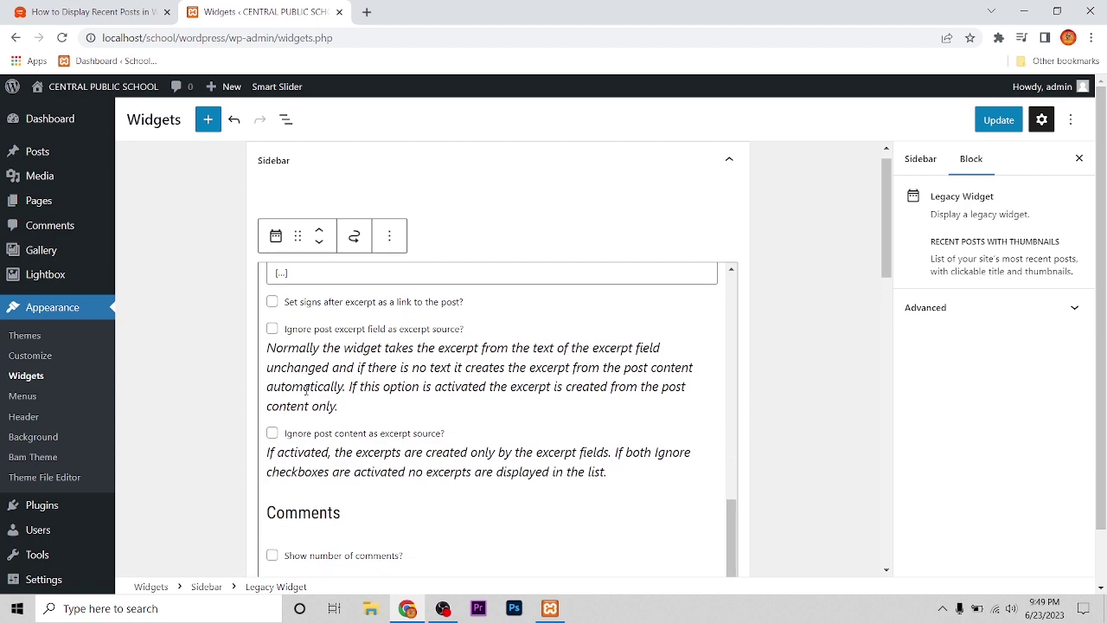
{"action": "scroll", "coordinate": [376, 435], "scroll_direction": "down", "scroll_amount": 2}
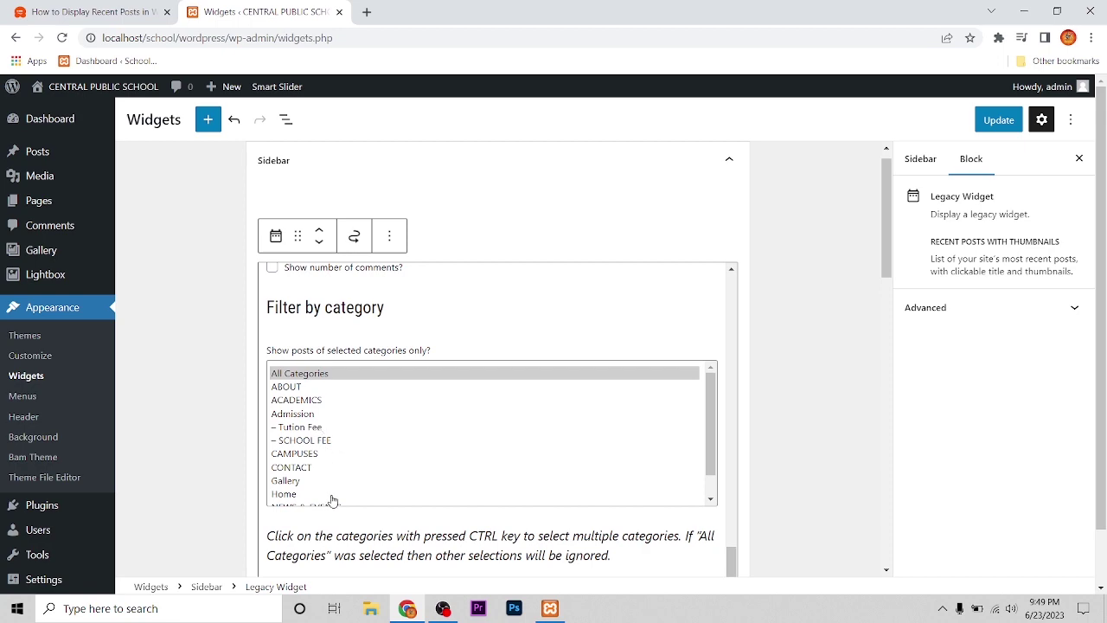
{"action": "scroll", "coordinate": [421, 431], "scroll_direction": "down", "scroll_amount": 1}
{"action": "scroll", "coordinate": [421, 431], "scroll_direction": "down", "scroll_amount": 5}
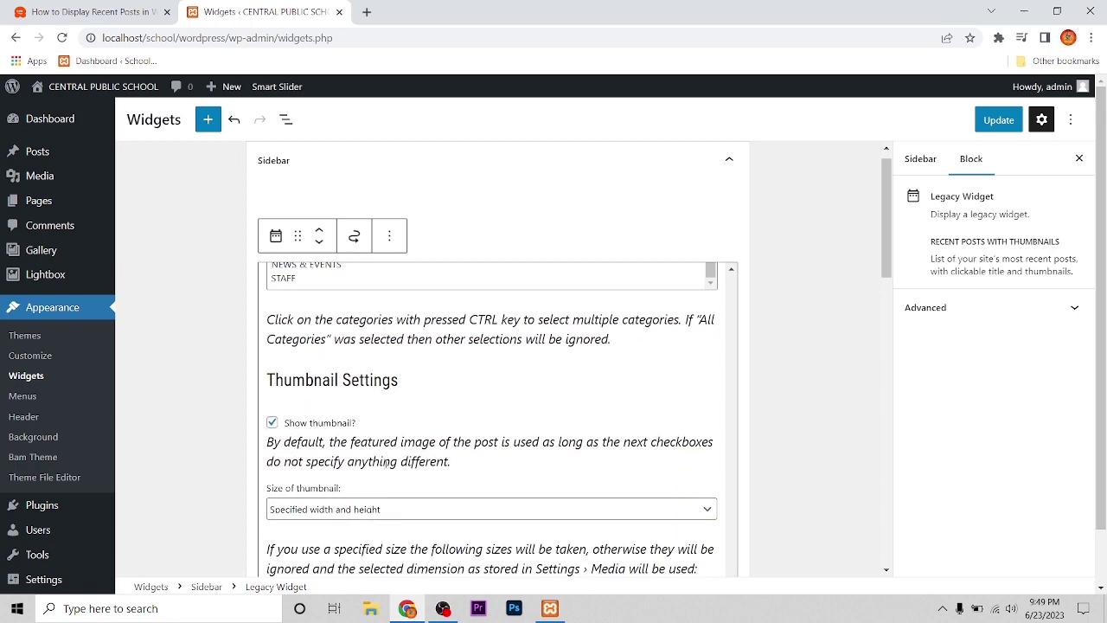
{"action": "scroll", "coordinate": [351, 465], "scroll_direction": "down", "scroll_amount": 1}
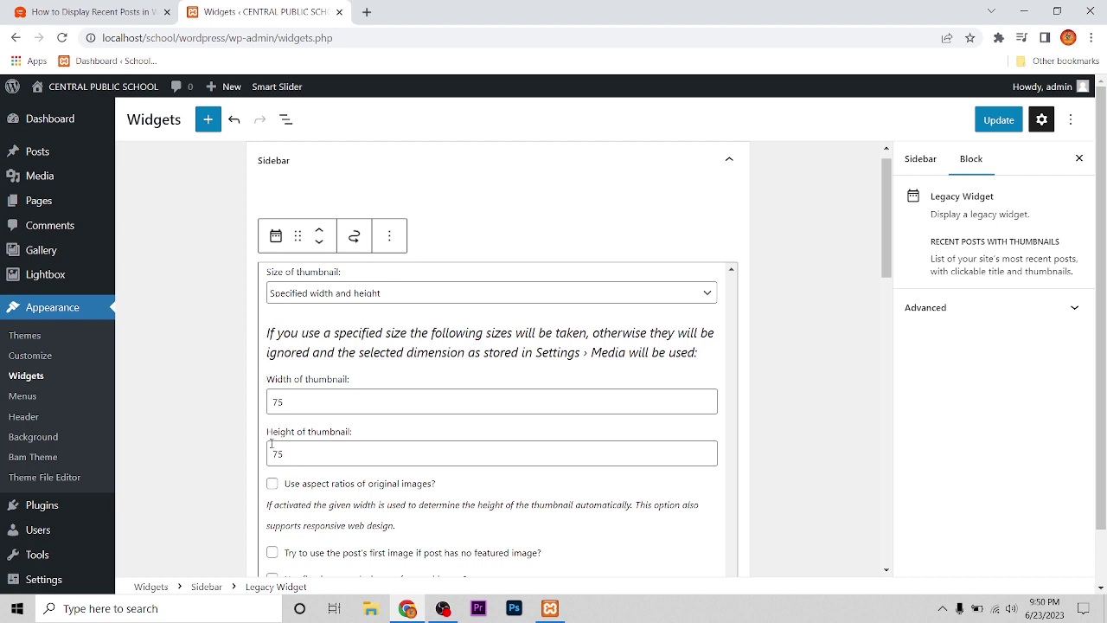
Open the CENTRAL PUBLIC SCHOOL home page in a new browser tab and examine its sidebar.
{"action": "left_click", "coordinate": [367, 12]}
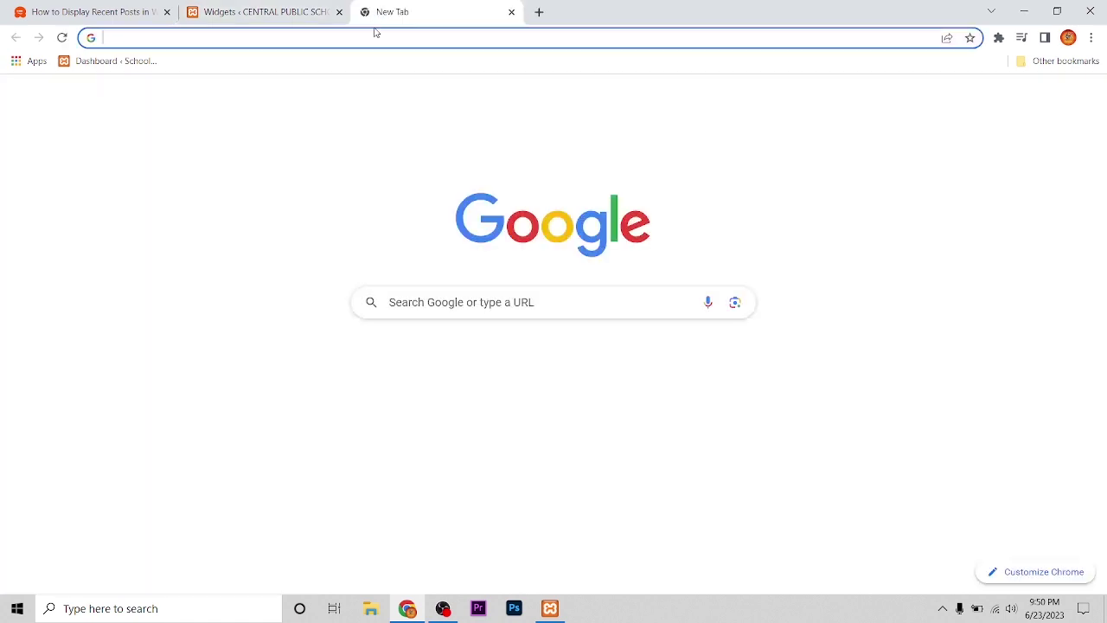
{"action": "left_click", "coordinate": [123, 62]}
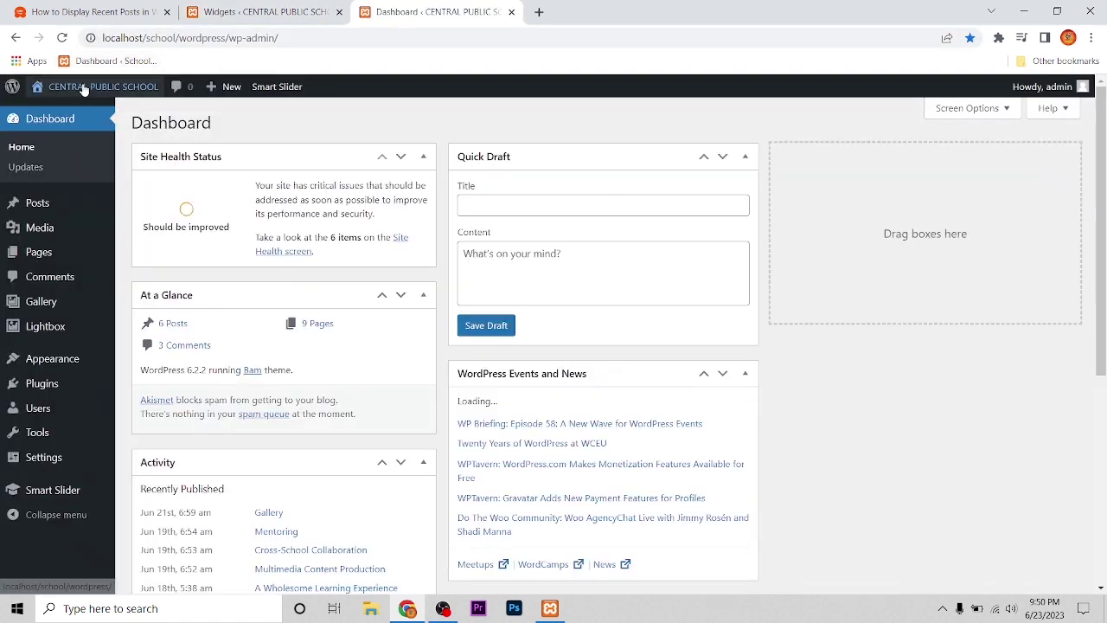
{"action": "mouse_move", "coordinate": [83, 90]}
{"action": "left_click", "coordinate": [79, 114]}
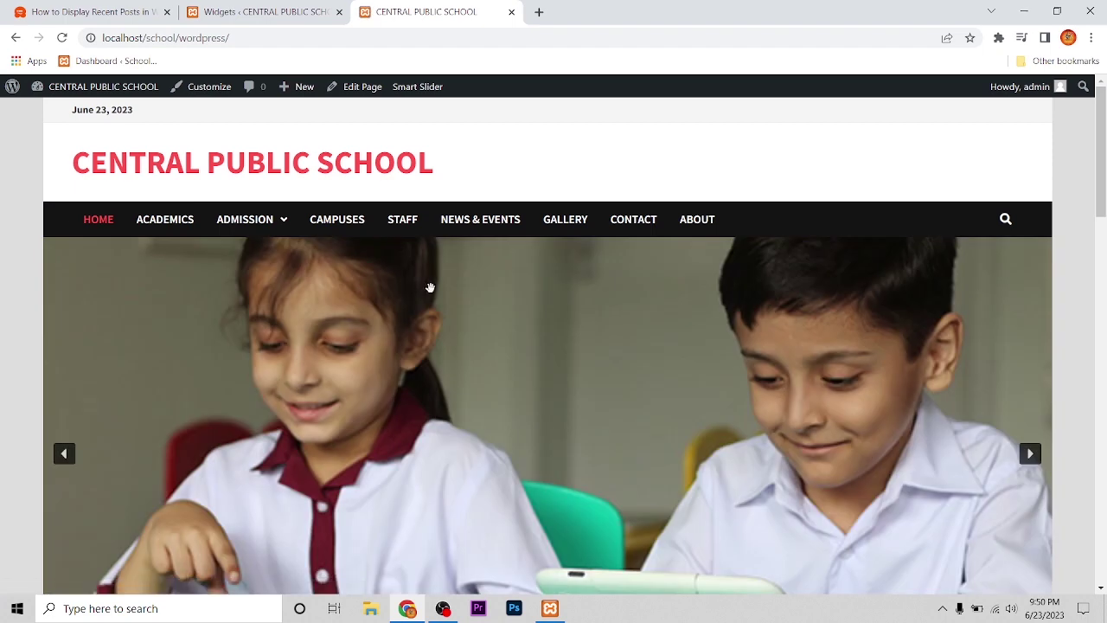
{"action": "scroll", "coordinate": [429, 287], "scroll_direction": "down", "scroll_amount": 10}
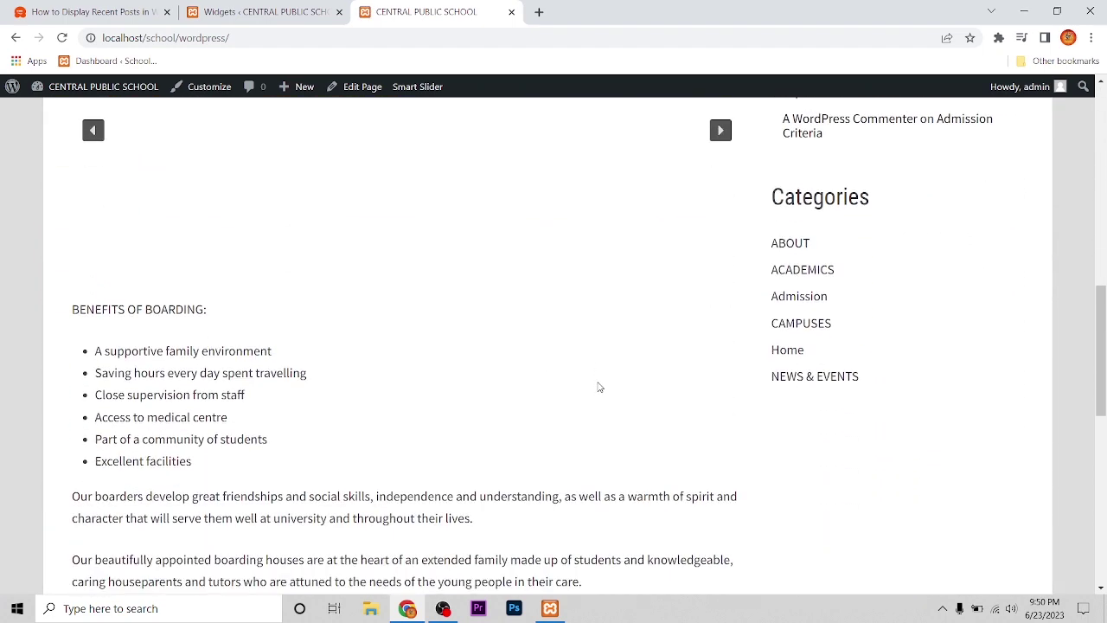
{"action": "scroll", "coordinate": [599, 387], "scroll_direction": "up", "scroll_amount": 3}
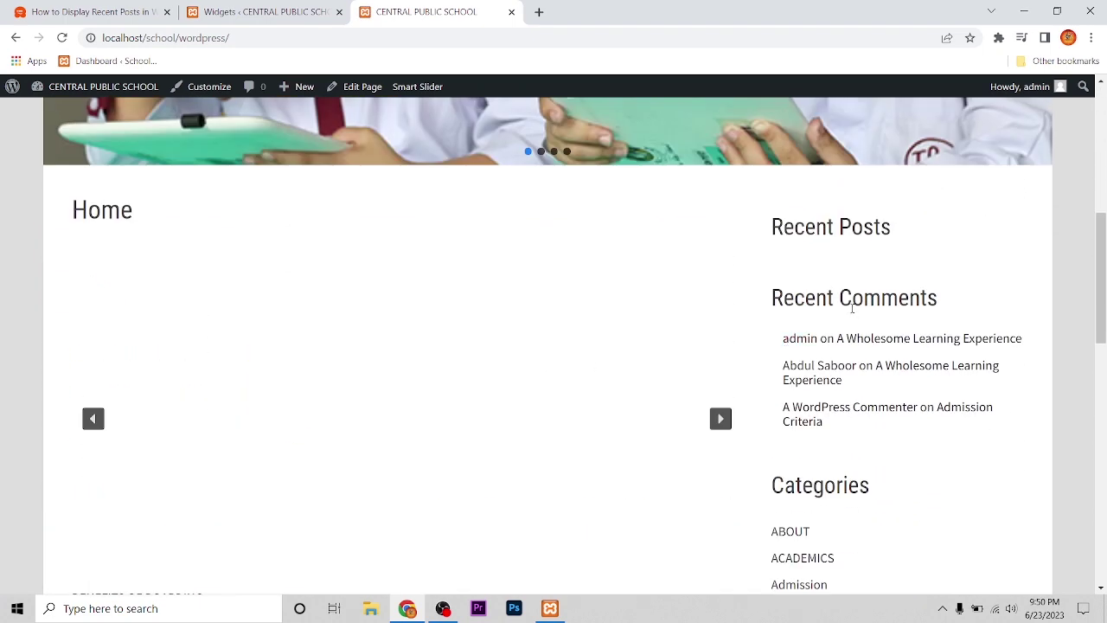
Save the widget changes in the Widgets editor and reload the site's home page.
{"action": "left_click", "coordinate": [260, 12]}
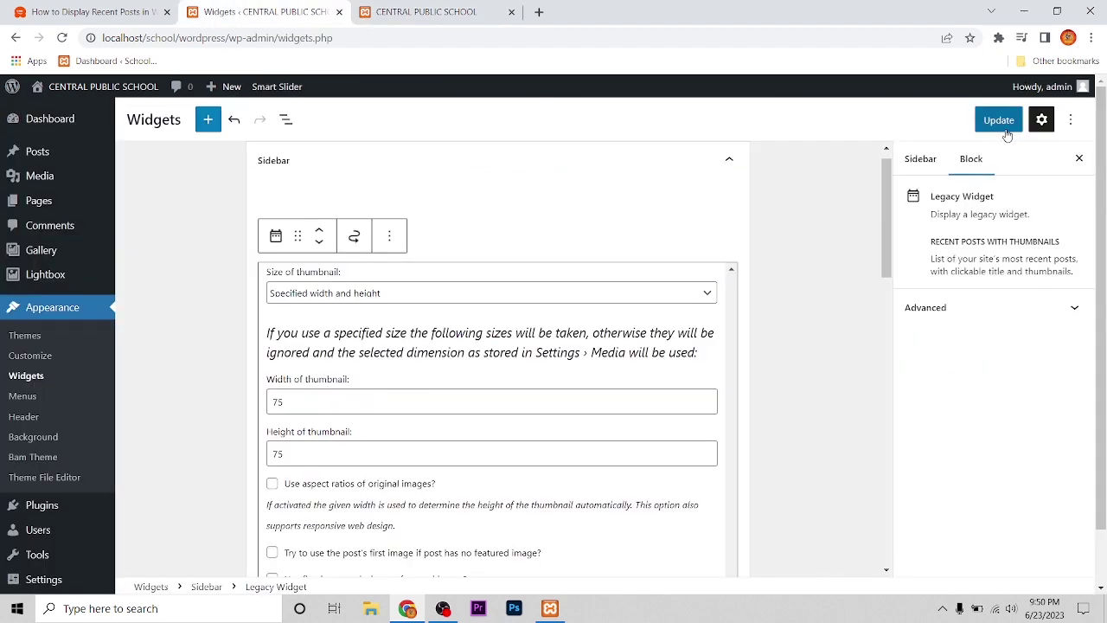
{"action": "left_click", "coordinate": [1003, 126]}
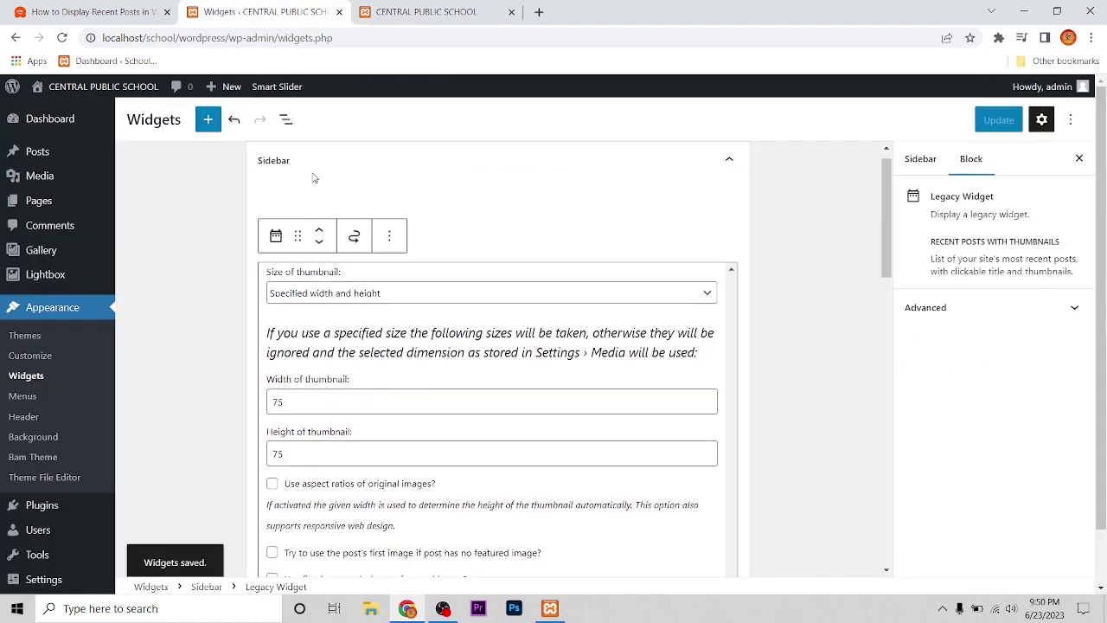
{"action": "left_click", "coordinate": [429, 10]}
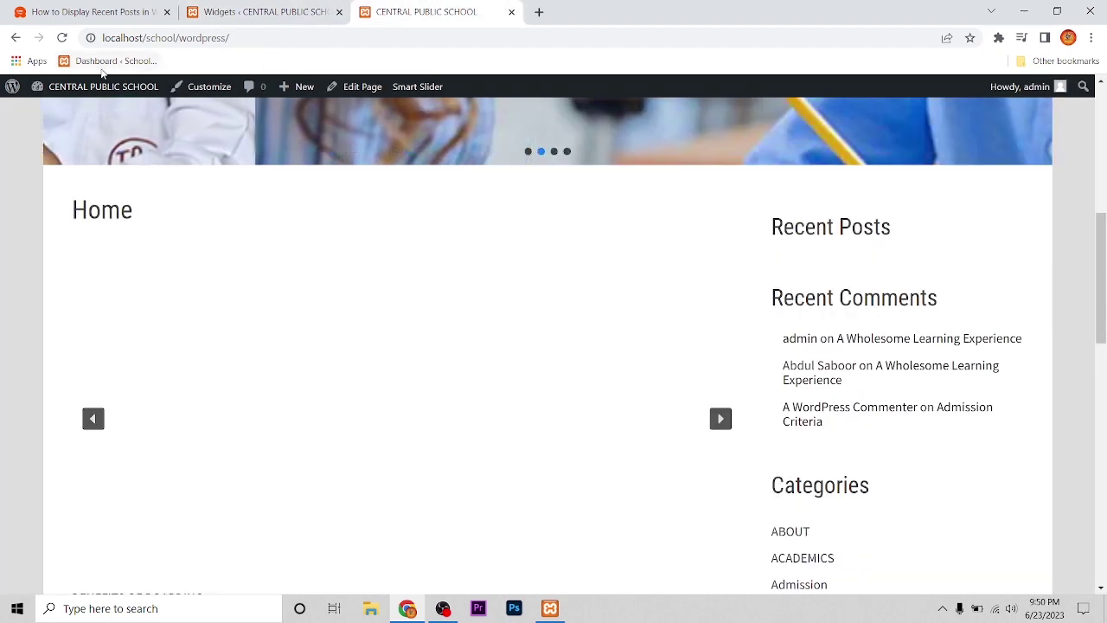
{"action": "left_click", "coordinate": [62, 38]}
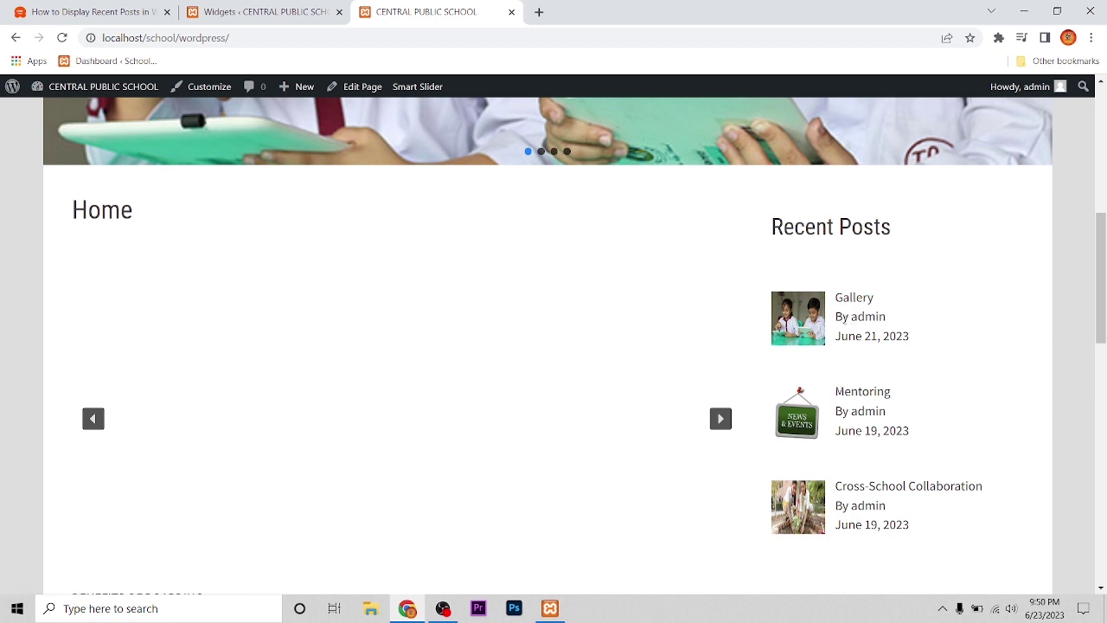
Check the titles, authors, dates and thumbnails of the posts listed in the home page sidebar.
{"action": "left_click_drag", "start_coordinate": [896, 316], "coordinate": [835, 316]}
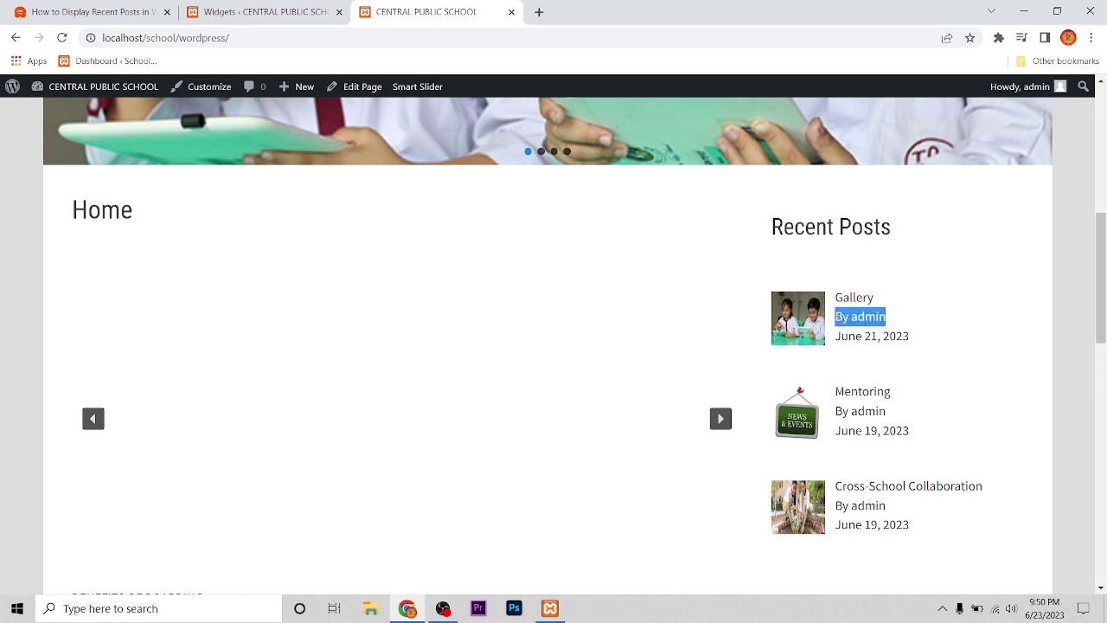
{"action": "left_click_drag", "start_coordinate": [922, 340], "coordinate": [835, 344]}
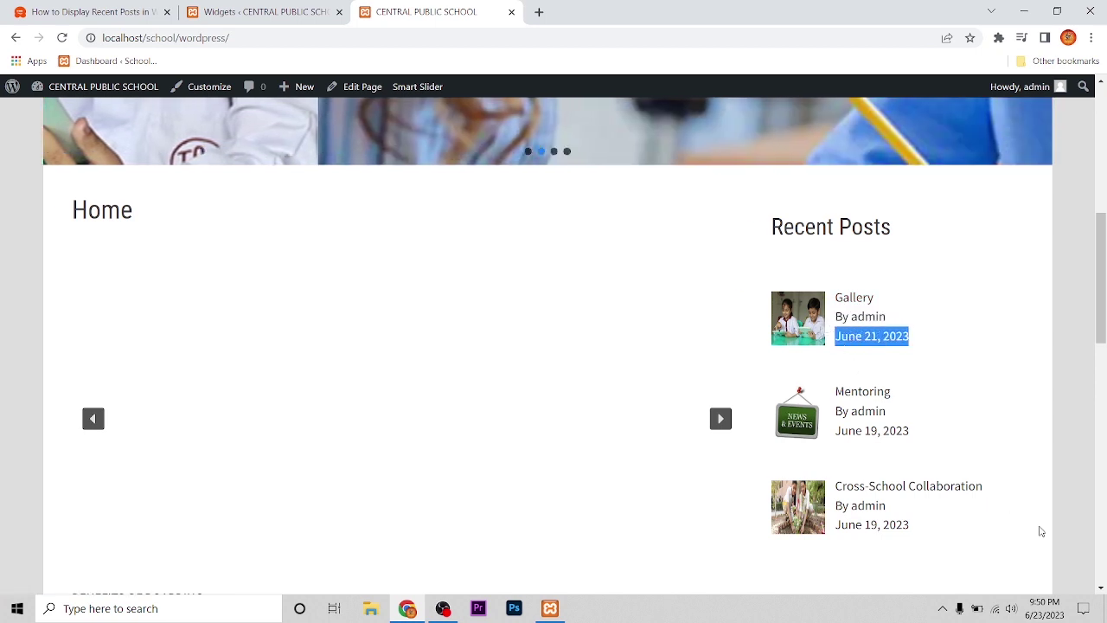
{"action": "left_click_drag", "start_coordinate": [994, 497], "coordinate": [830, 495]}
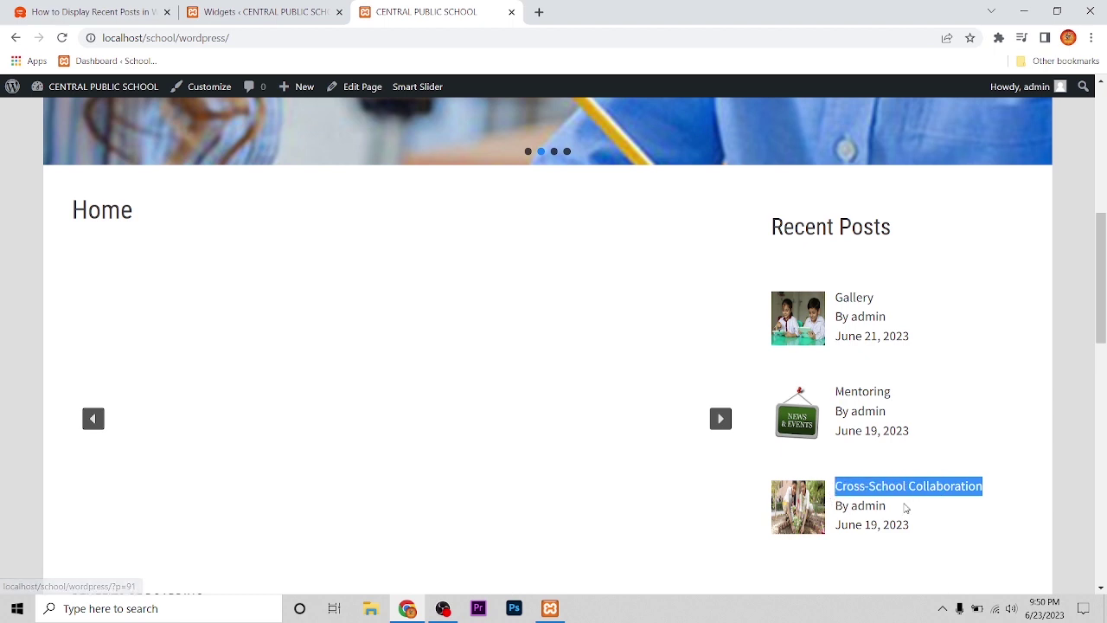
{"action": "left_click_drag", "start_coordinate": [895, 508], "coordinate": [836, 506]}
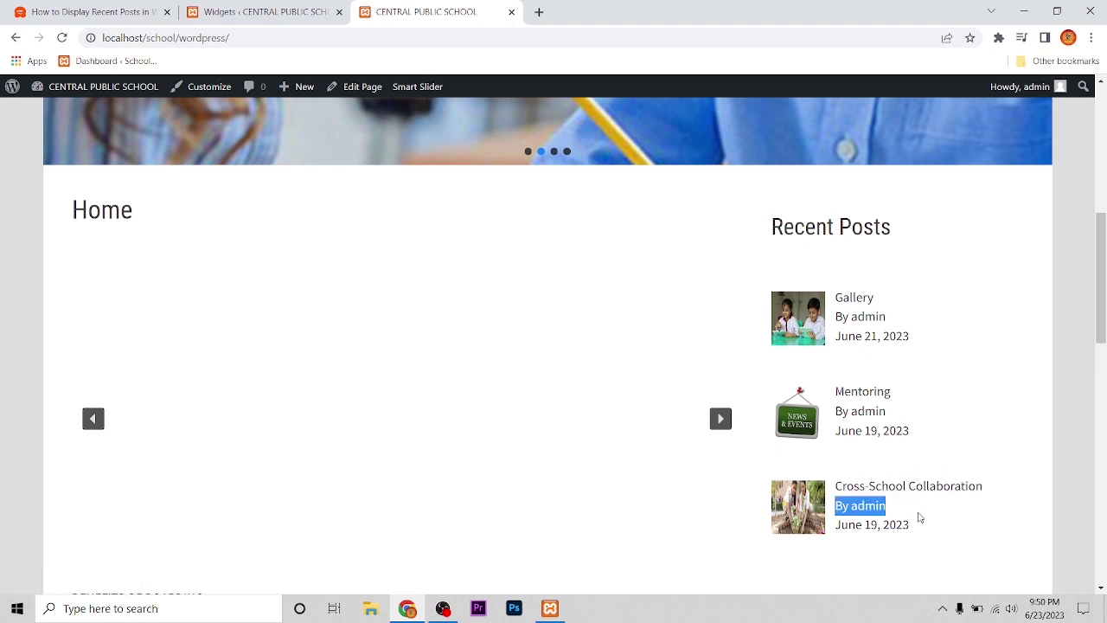
{"action": "left_click_drag", "start_coordinate": [921, 522], "coordinate": [835, 529]}
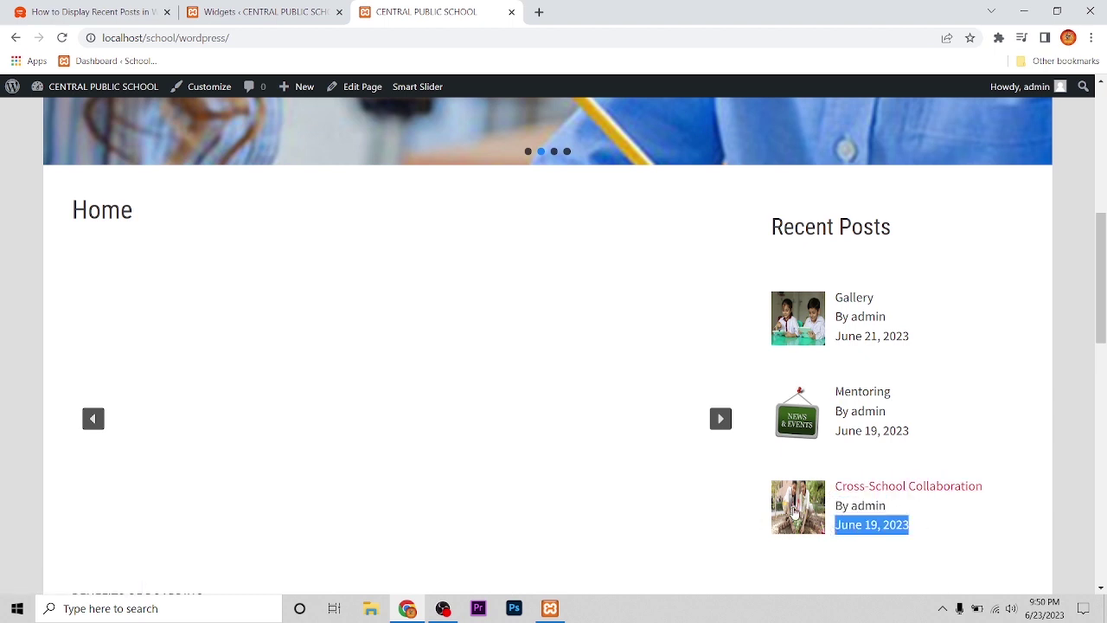
{"action": "scroll", "coordinate": [813, 302], "scroll_direction": "down", "scroll_amount": 3}
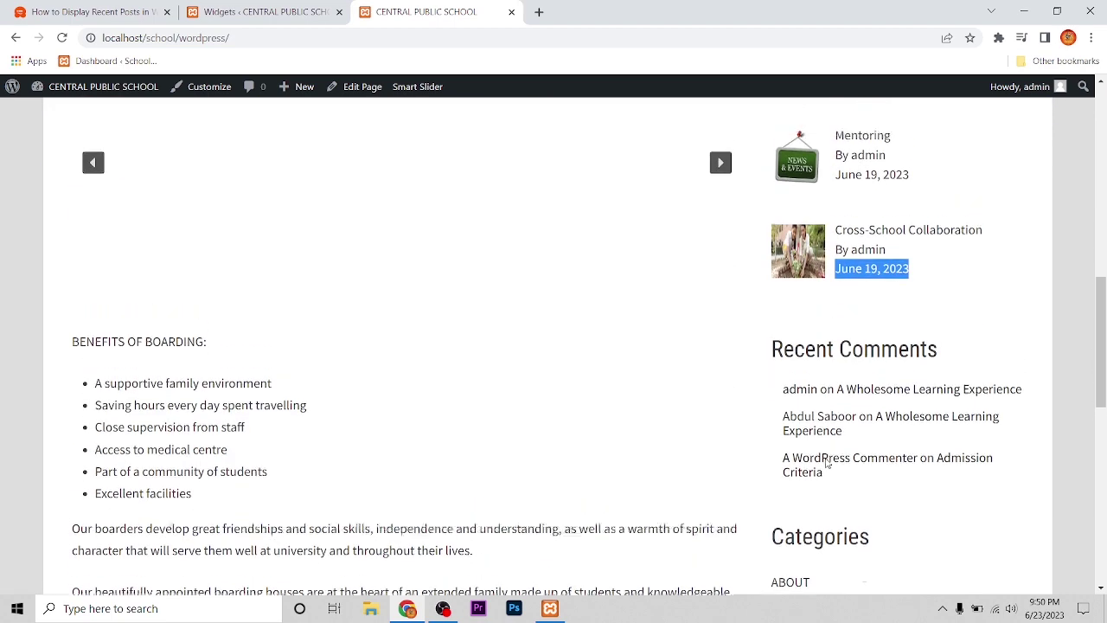
{"action": "scroll", "coordinate": [826, 467], "scroll_direction": "up", "scroll_amount": 3}
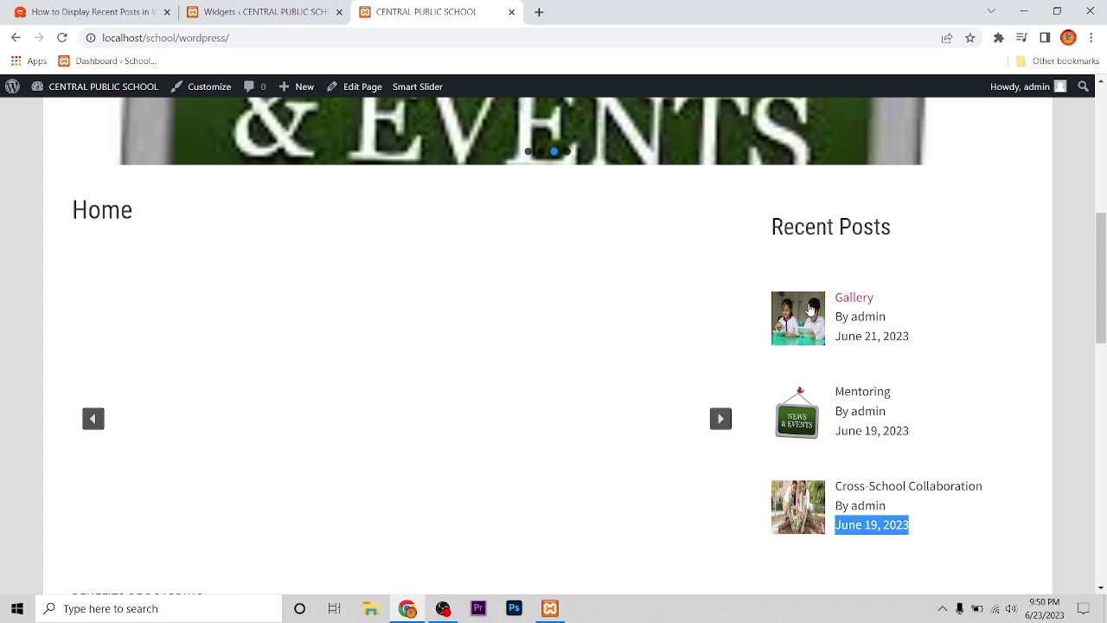
Set both the thumbnail width and height to 100 in the Recent Posts With Thumbnails widget.
{"action": "left_click", "coordinate": [257, 19]}
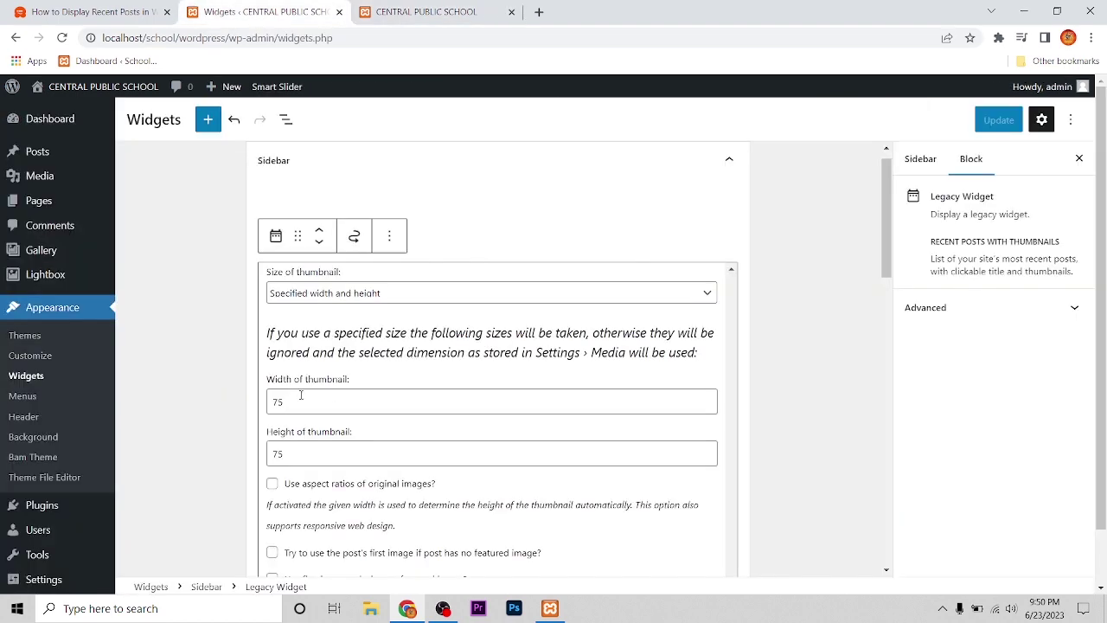
{"action": "scroll", "coordinate": [301, 395], "scroll_direction": "down", "scroll_amount": 3}
{"action": "scroll", "coordinate": [293, 339], "scroll_direction": "up", "scroll_amount": 3}
{"action": "left_click_drag", "start_coordinate": [288, 403], "coordinate": [190, 399]}
{"action": "type", "text": "100"}
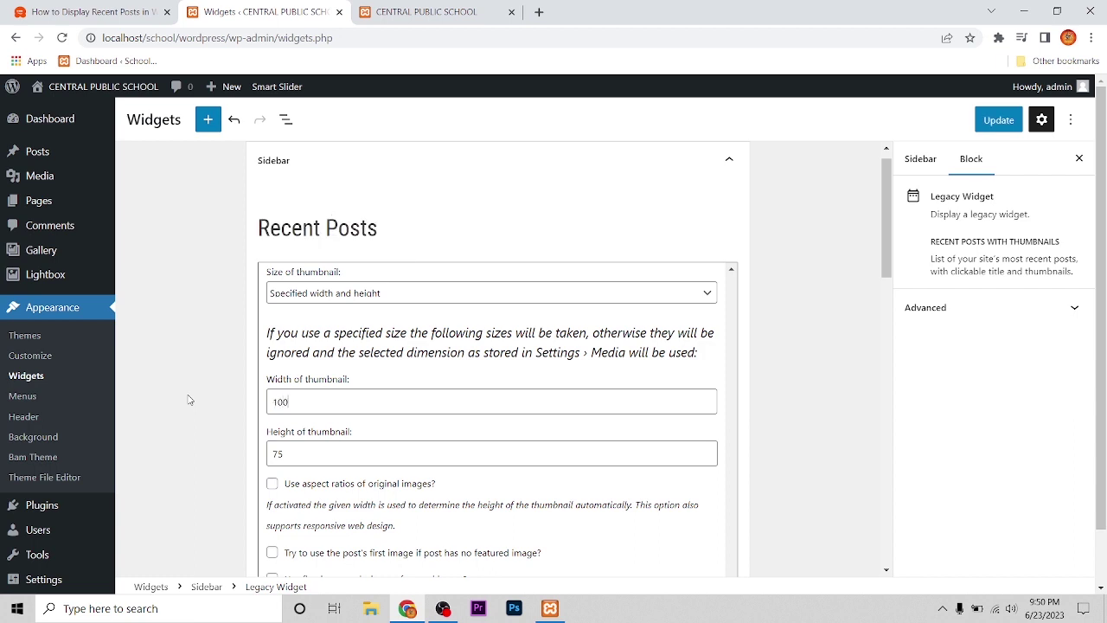
{"action": "left_click", "coordinate": [271, 454]}
{"action": "left_click_drag", "start_coordinate": [285, 454], "coordinate": [246, 456]}
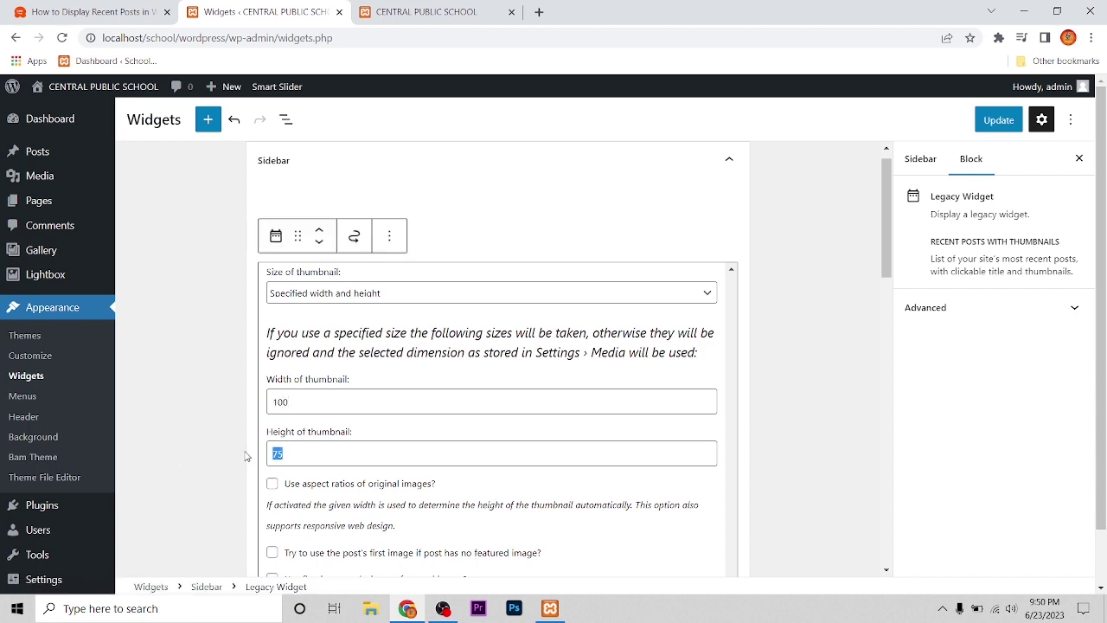
{"action": "type", "text": "100"}
Look through the widget's default thumbnail and additional settings, and save the widgets.
{"action": "scroll", "coordinate": [355, 372], "scroll_direction": "down", "scroll_amount": 3}
{"action": "scroll", "coordinate": [313, 337], "scroll_direction": "down", "scroll_amount": 4}
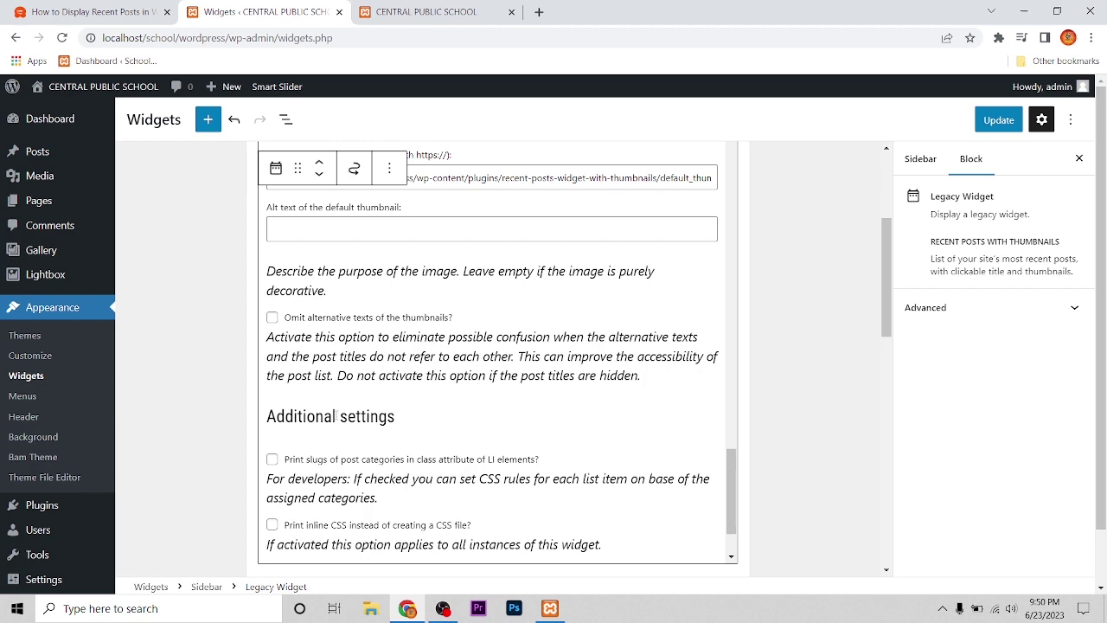
{"action": "scroll", "coordinate": [459, 403], "scroll_direction": "down", "scroll_amount": 2}
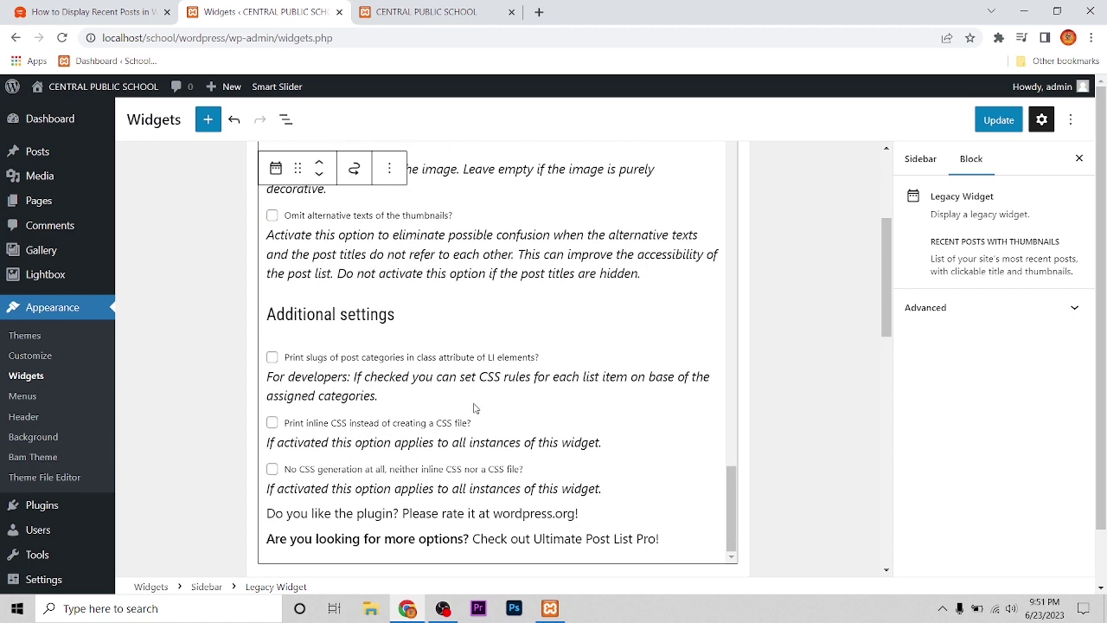
{"action": "scroll", "coordinate": [474, 408], "scroll_direction": "up", "scroll_amount": 2}
{"action": "left_click", "coordinate": [998, 119]}
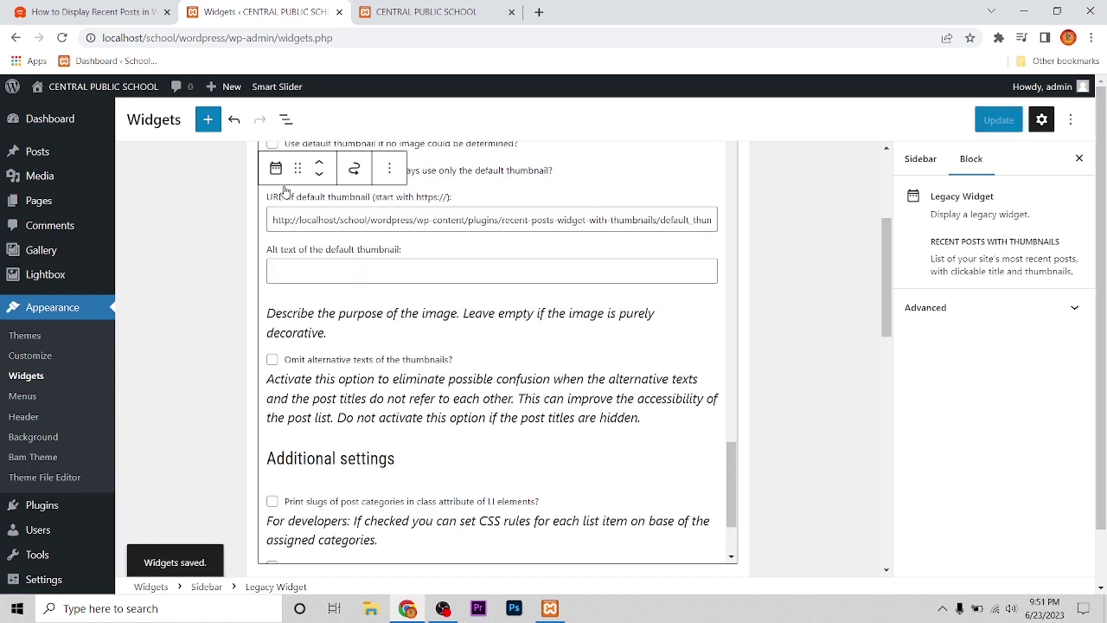
Reload the site's home page and check the thumbnail size in the sidebar's recent posts list.
{"action": "left_click", "coordinate": [398, 12]}
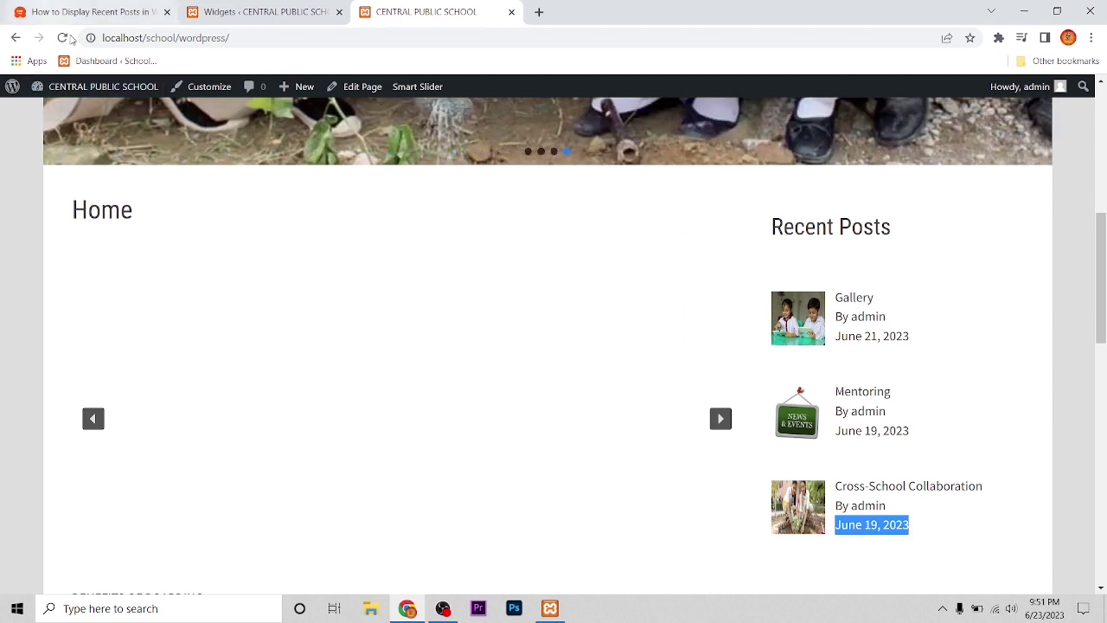
{"action": "left_click", "coordinate": [64, 38]}
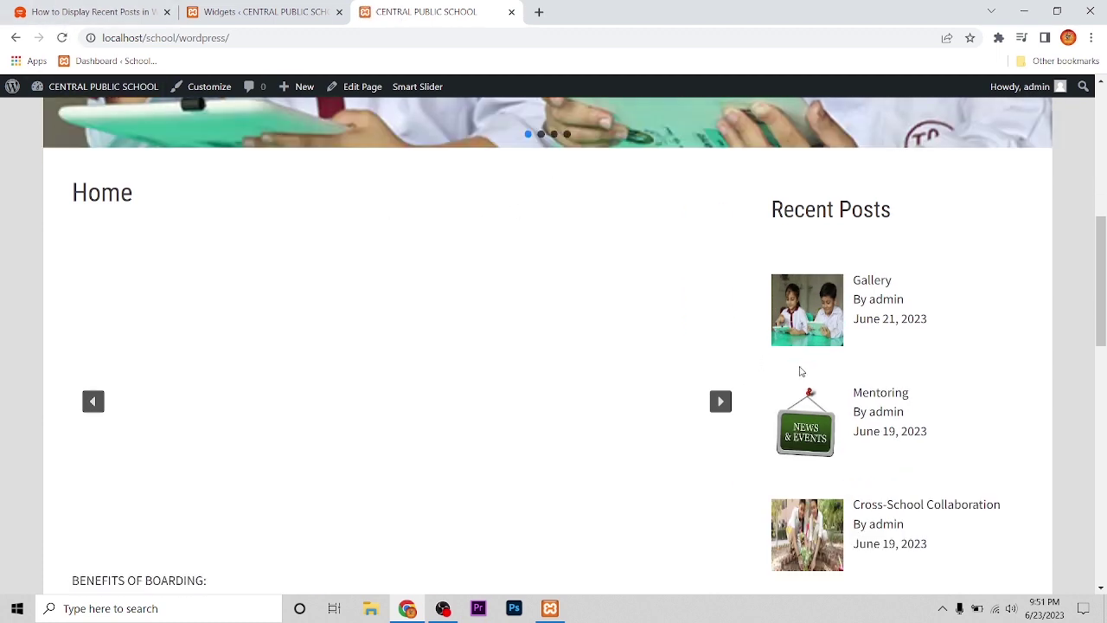
{"action": "scroll", "coordinate": [804, 346], "scroll_direction": "down", "scroll_amount": 1}
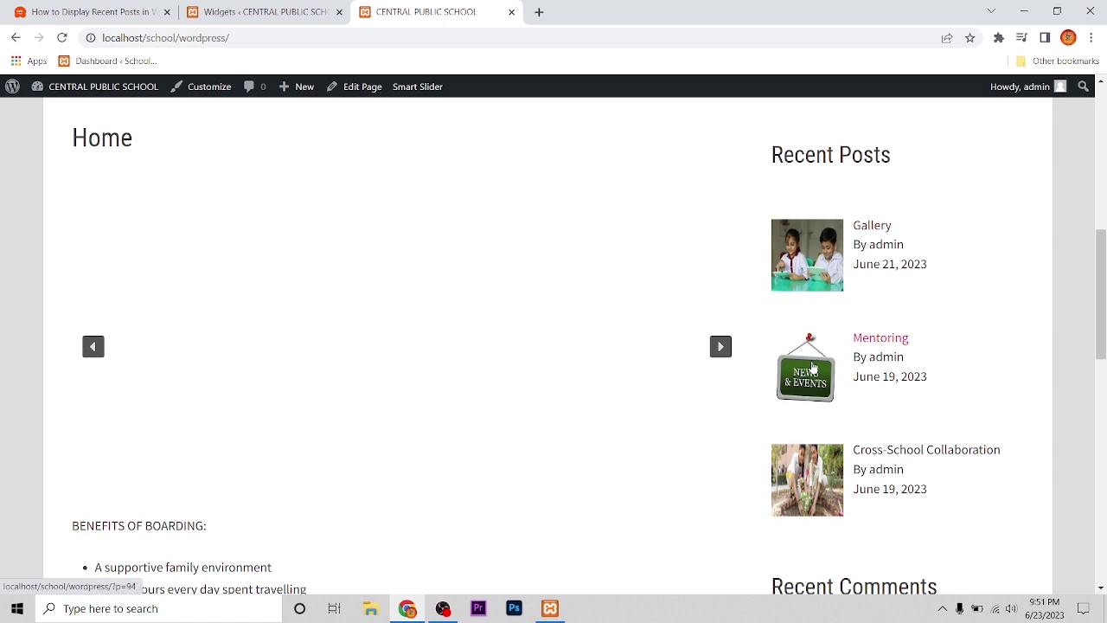
{"action": "scroll", "coordinate": [812, 368], "scroll_direction": "down", "scroll_amount": 2}
{"action": "scroll", "coordinate": [746, 351], "scroll_direction": "up", "scroll_amount": 2}
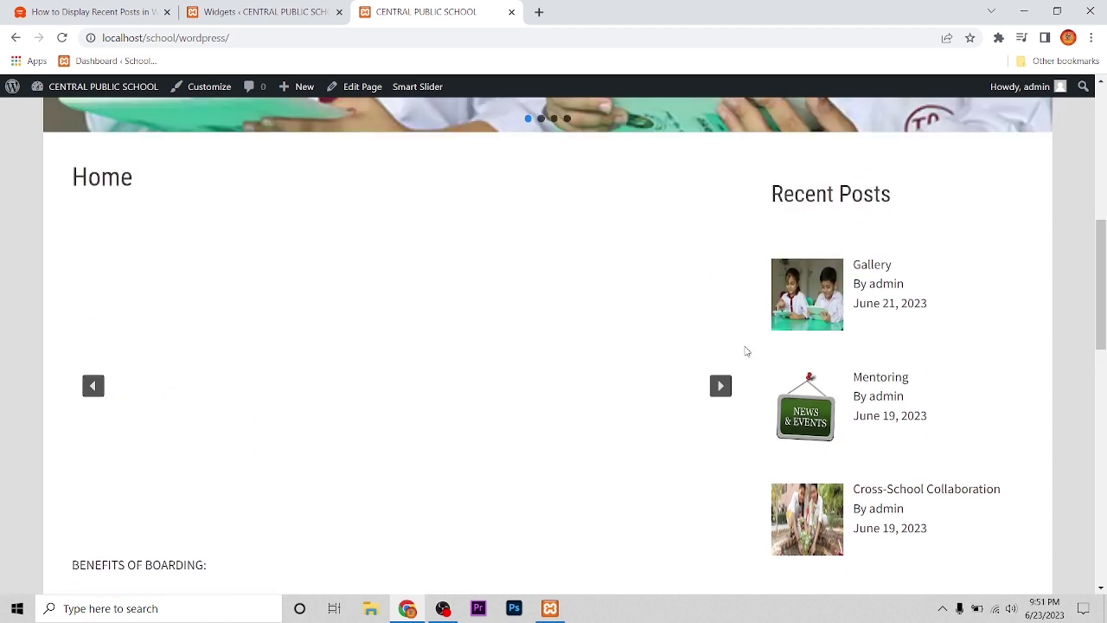